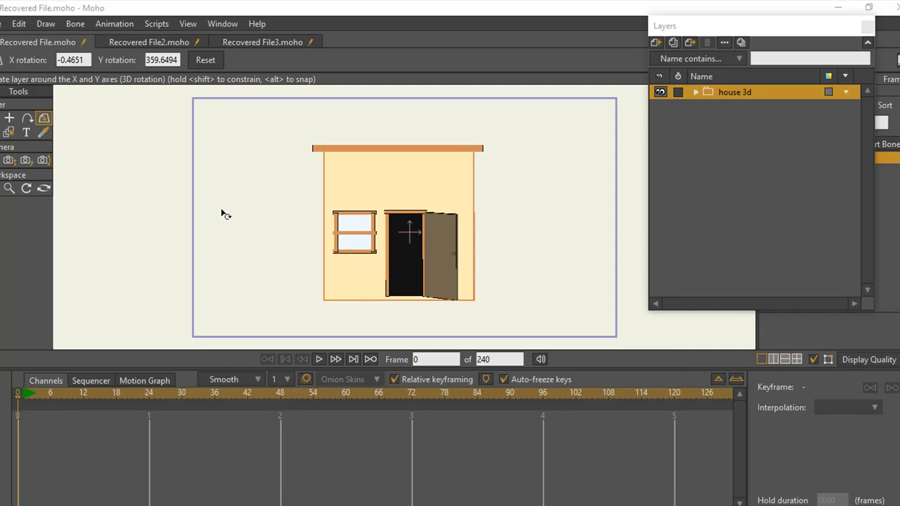
# - Rotate the house 3d group around its Y axis to examine the interior, return it to the front view, and expand its layers
pyautogui.moveTo(336, 234); pyautogui.dragTo(485, 265)
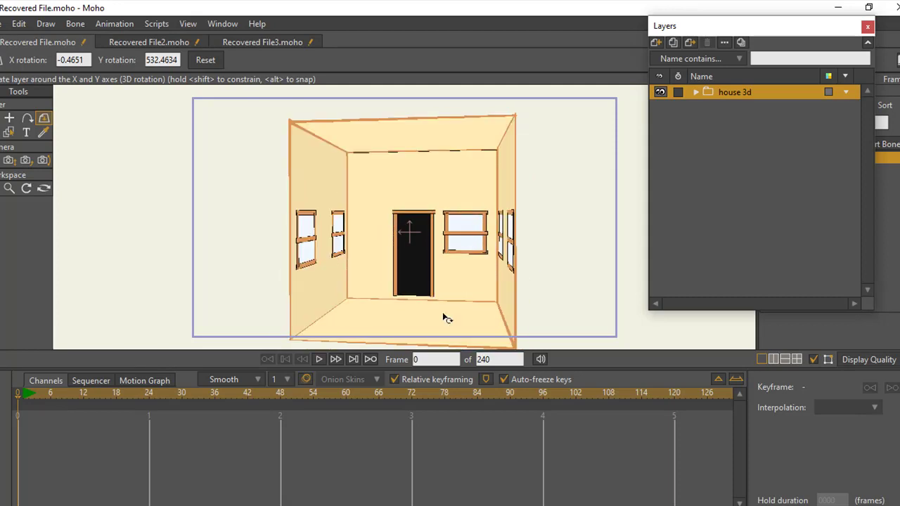
pyautogui.moveTo(511, 288); pyautogui.dragTo(408, 297)
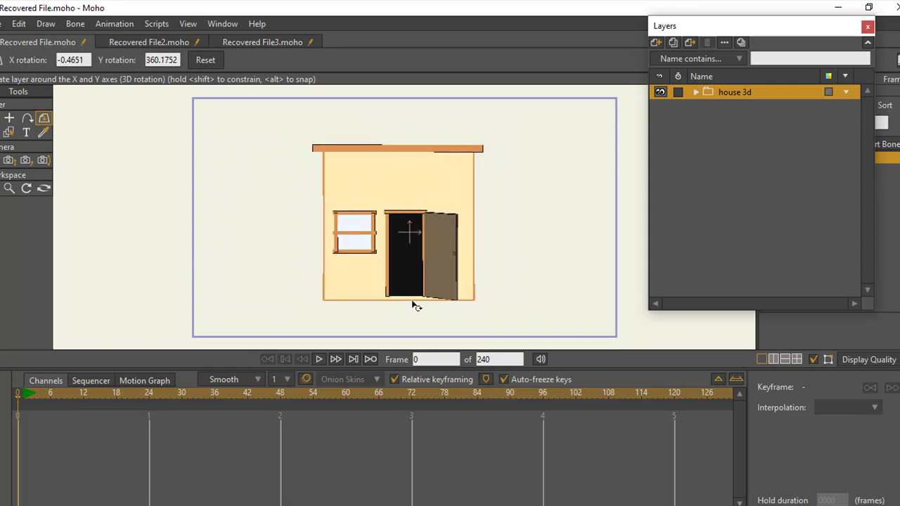
pyautogui.click(695, 92)
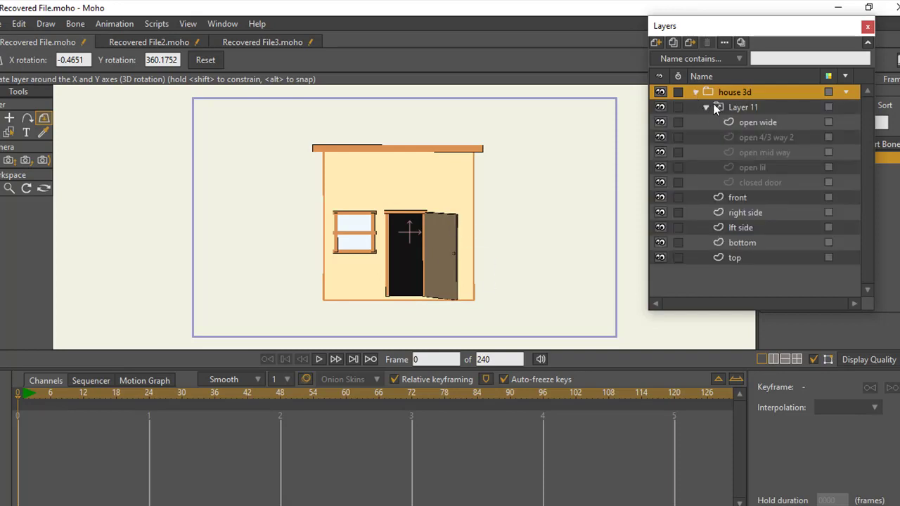
# - Preview the Layer 11 door states in turn: closed door, open lil, open mid way, open 4/3 way 2 and open wide
pyautogui.click(720, 106)
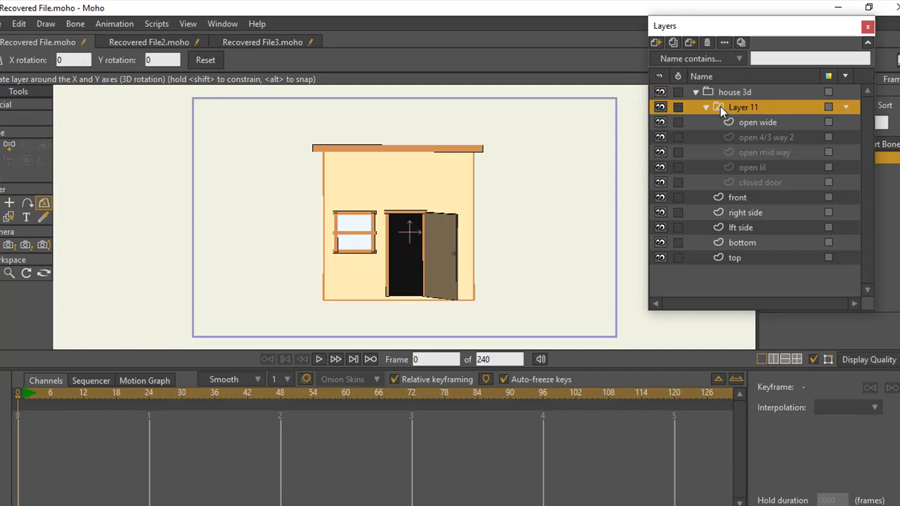
pyautogui.rightClick(717, 109)
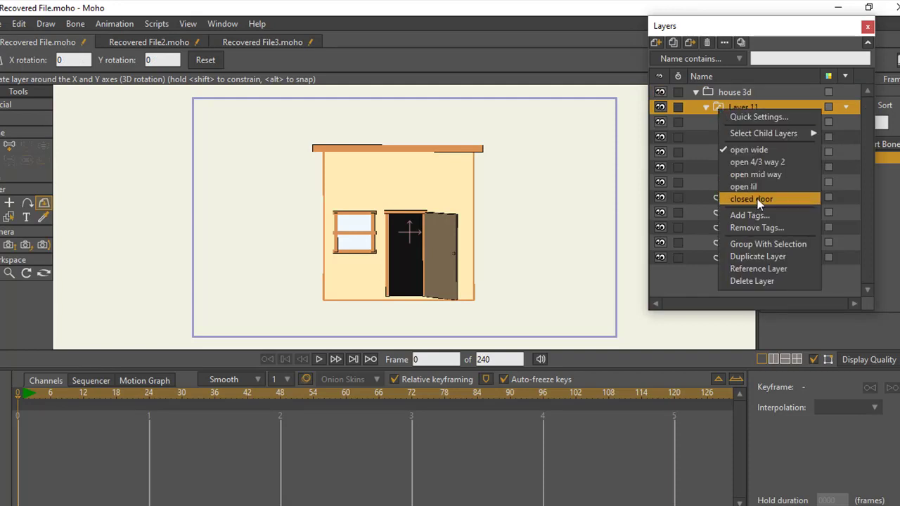
pyautogui.click(755, 199)
pyautogui.rightClick(717, 105)
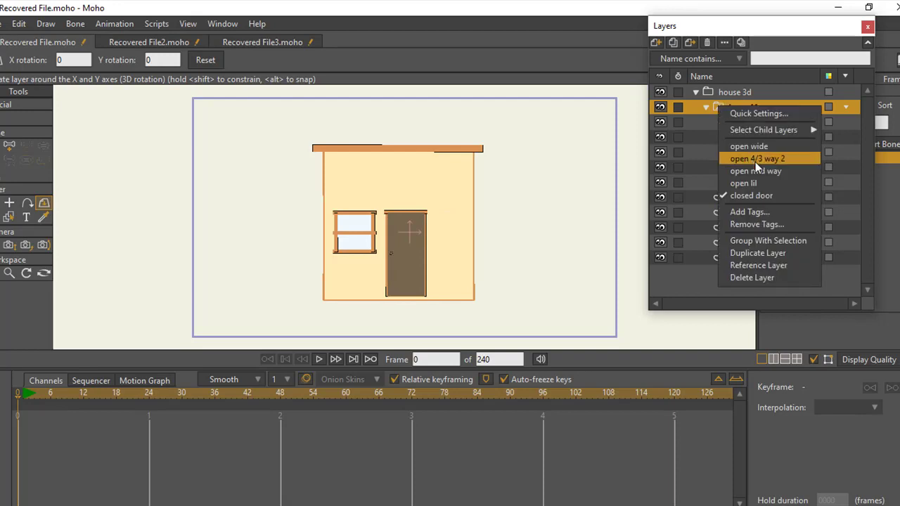
pyautogui.click(759, 181)
pyautogui.rightClick(719, 110)
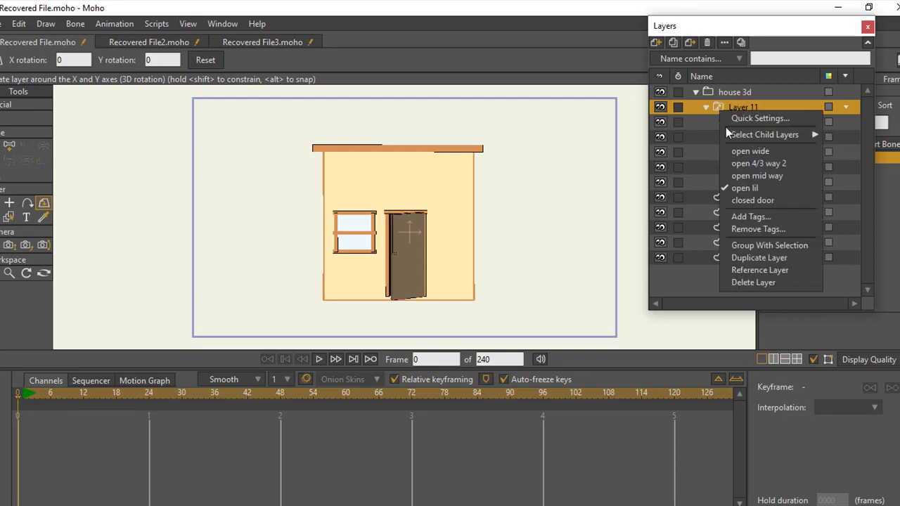
pyautogui.click(750, 175)
pyautogui.rightClick(732, 110)
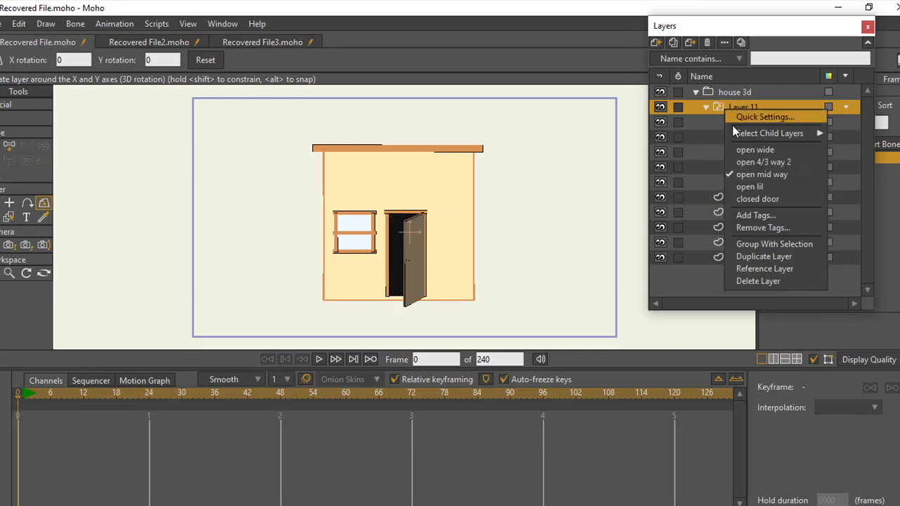
pyautogui.click(752, 162)
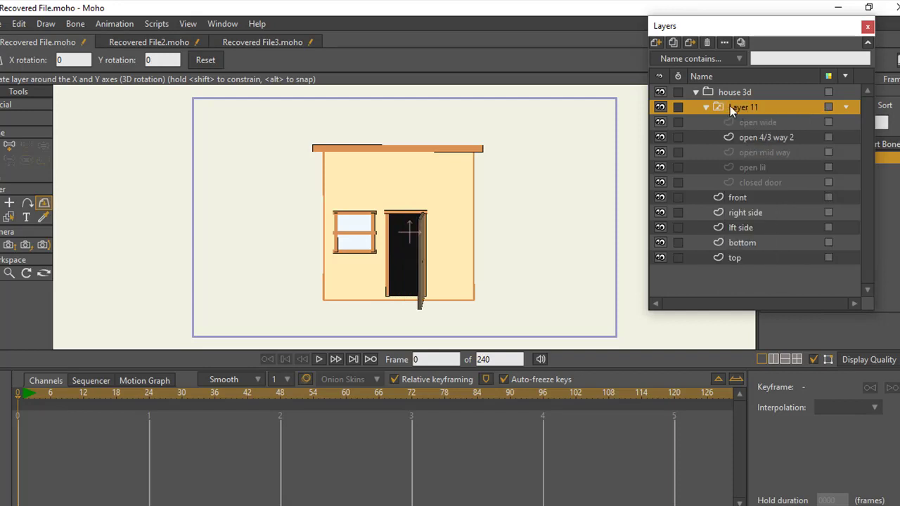
pyautogui.rightClick(730, 106)
pyautogui.click(761, 150)
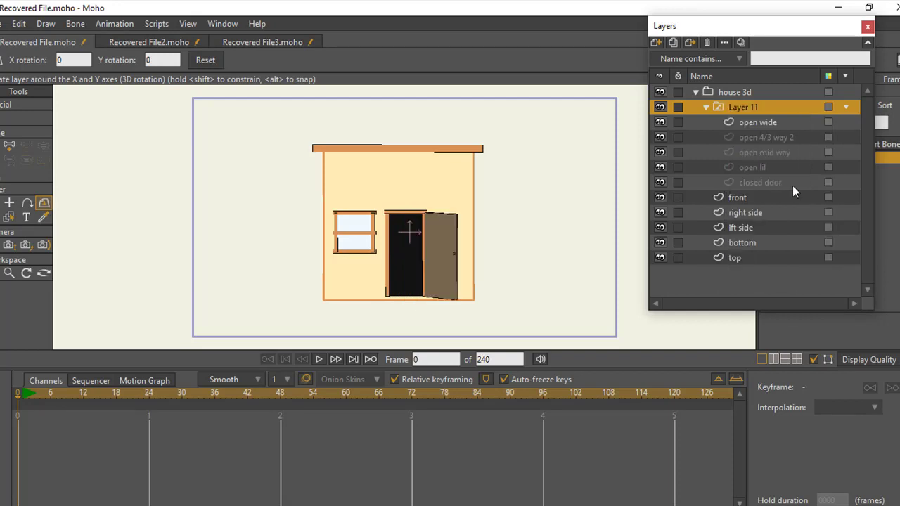
pyautogui.click(697, 94)
pyautogui.click(697, 93)
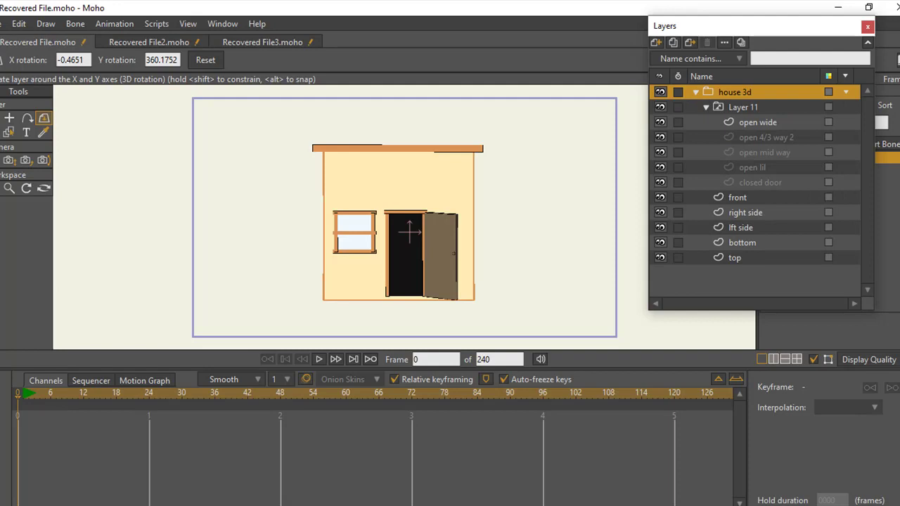
# - Create a new document and rename its vector layer as "front"
pyautogui.click(3, 23)
pyautogui.click(21, 38)
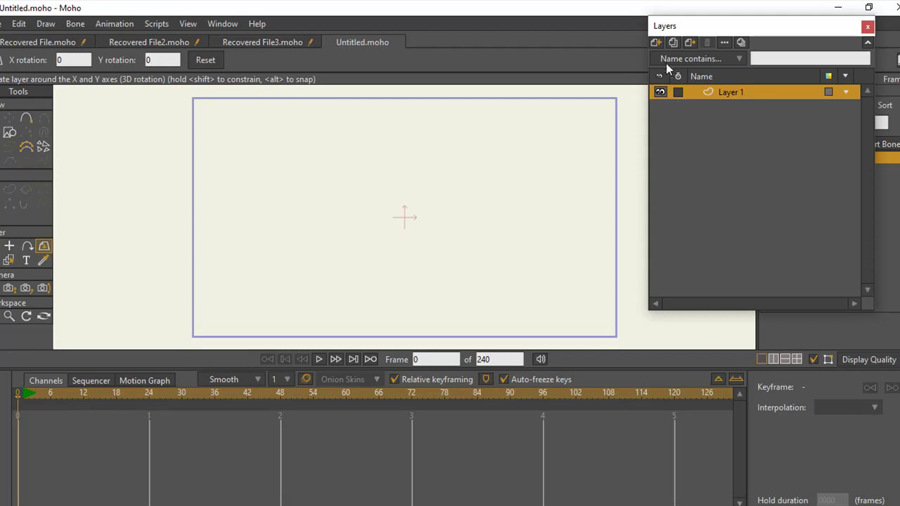
pyautogui.click(655, 42)
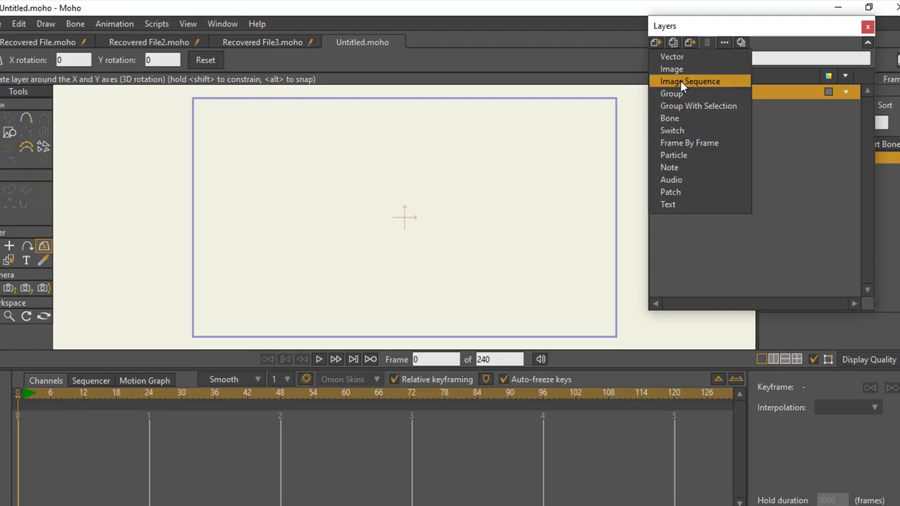
pyautogui.click(748, 56)
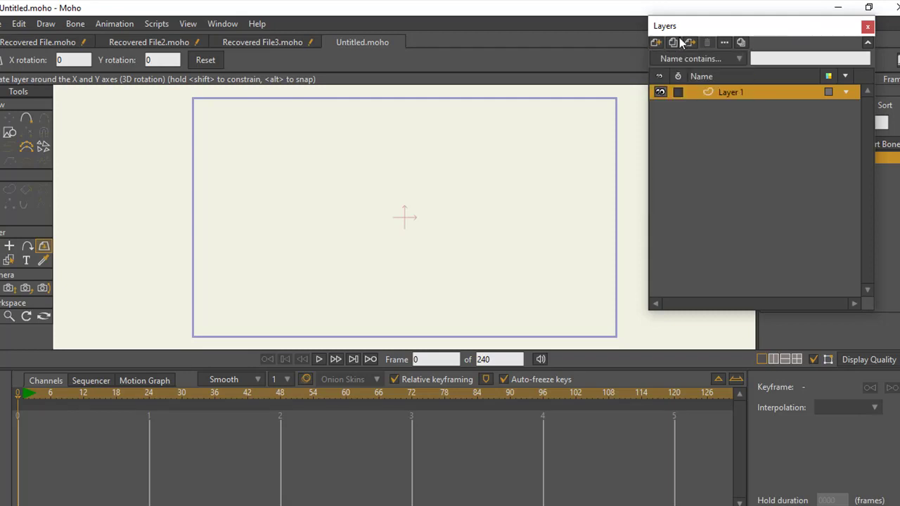
pyautogui.doubleClick(735, 93)
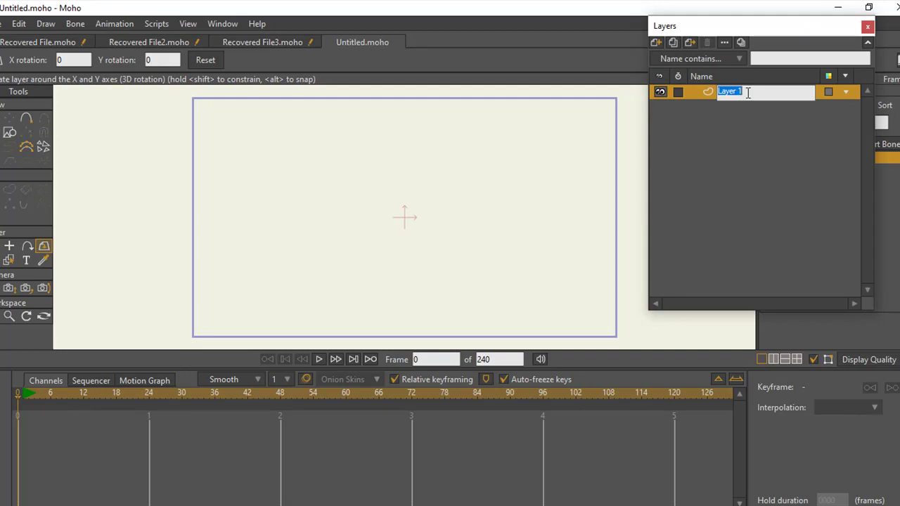
pyautogui.write('front')
pyautogui.press('Return')
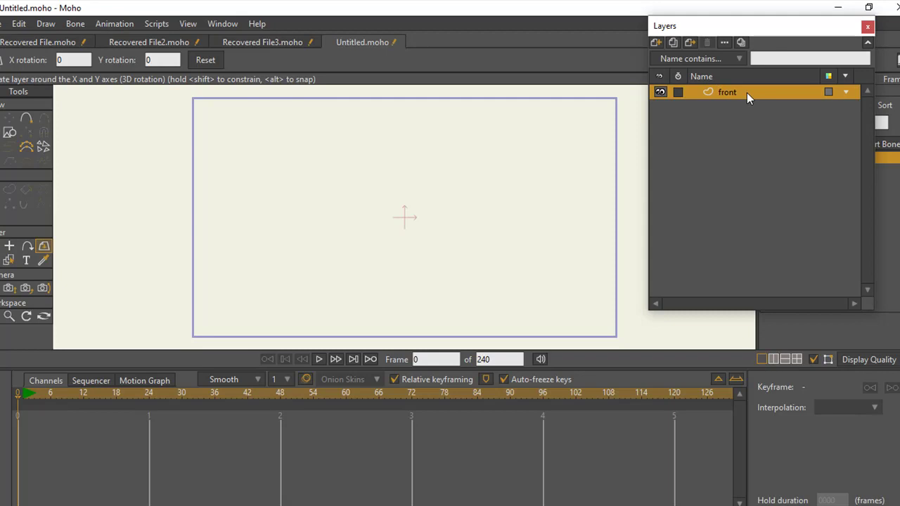
# - Draw a large, roughly square rectangle on the front layer as the house's front wall
pyautogui.click(15, 131)
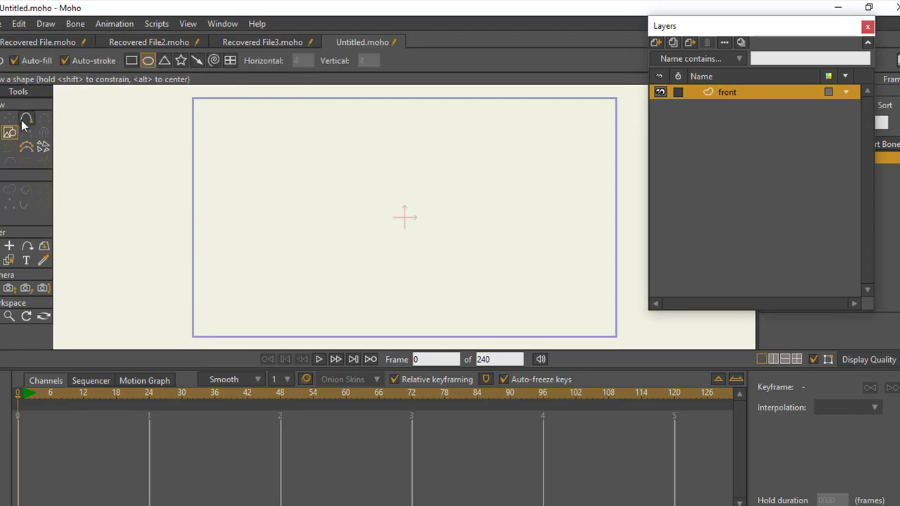
pyautogui.moveTo(345, 138)
pyautogui.mouseDown()
pyautogui.moveTo(378, 166)
pyautogui.moveTo(460, 282)
pyautogui.moveTo(510, 291)
pyautogui.moveTo(520, 296)
pyautogui.moveTo(518, 306)
pyautogui.mouseUp()
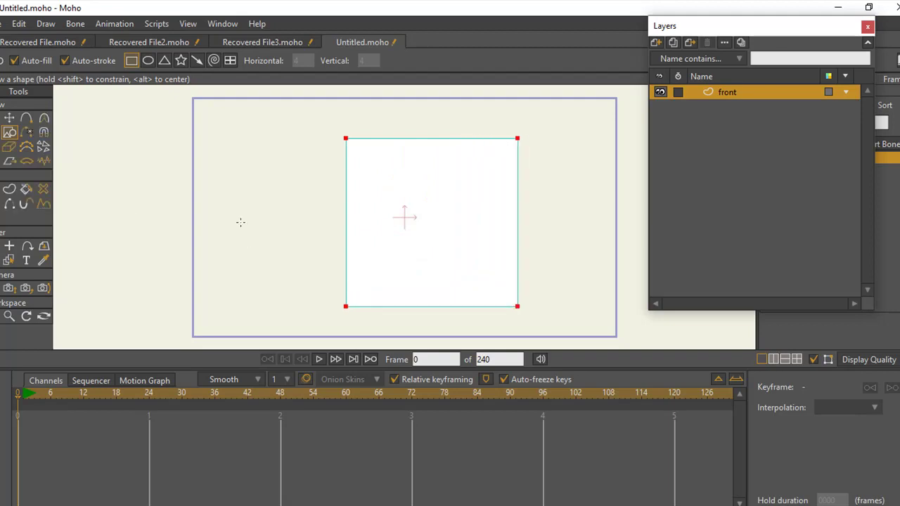
# - Set the front layer's origin at the square's centre, about X 0.25, Y -0.04, and move the layer to about X -0.35, Y 0.02
pyautogui.click(7, 248)
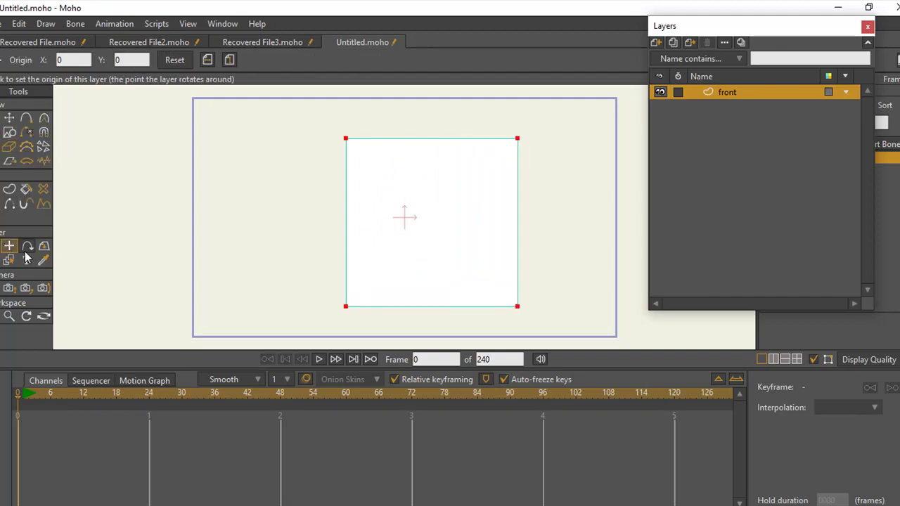
pyautogui.click(431, 220)
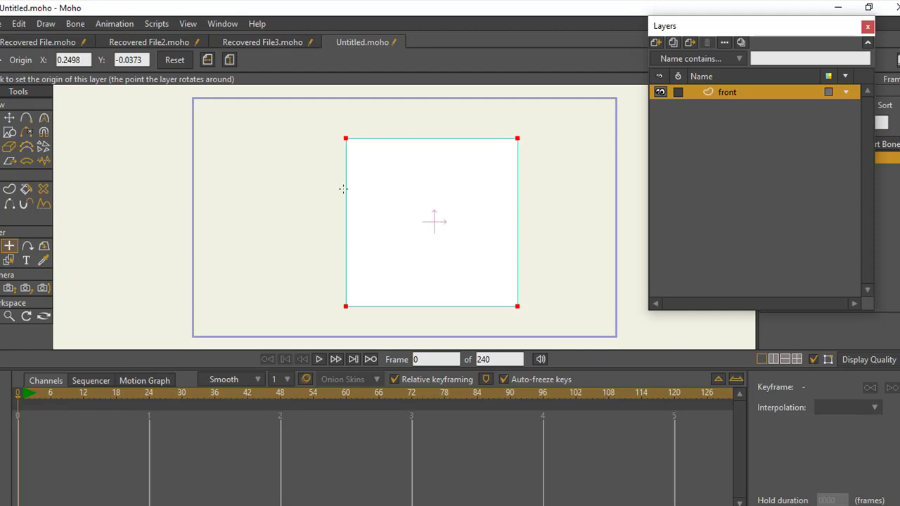
pyautogui.click(5, 246)
pyautogui.moveTo(449, 221); pyautogui.dragTo(411, 218)
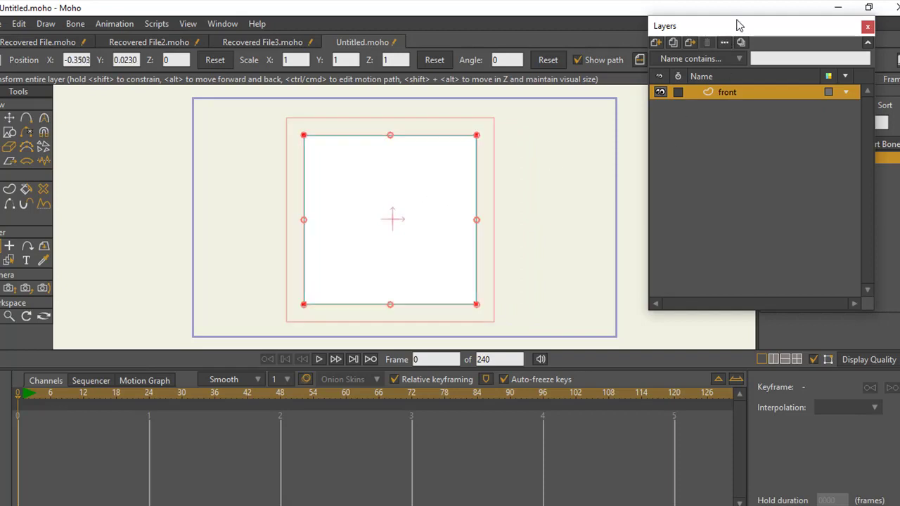
# - Choose a brown fill colour and create a shape from the wall square with both fill and stroke
pyautogui.moveTo(747, 24); pyautogui.dragTo(596, 24)
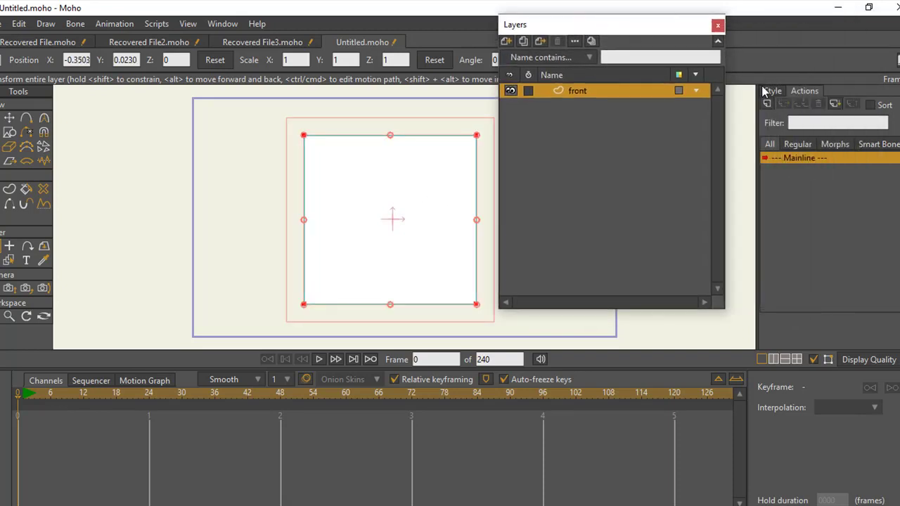
pyautogui.click(771, 92)
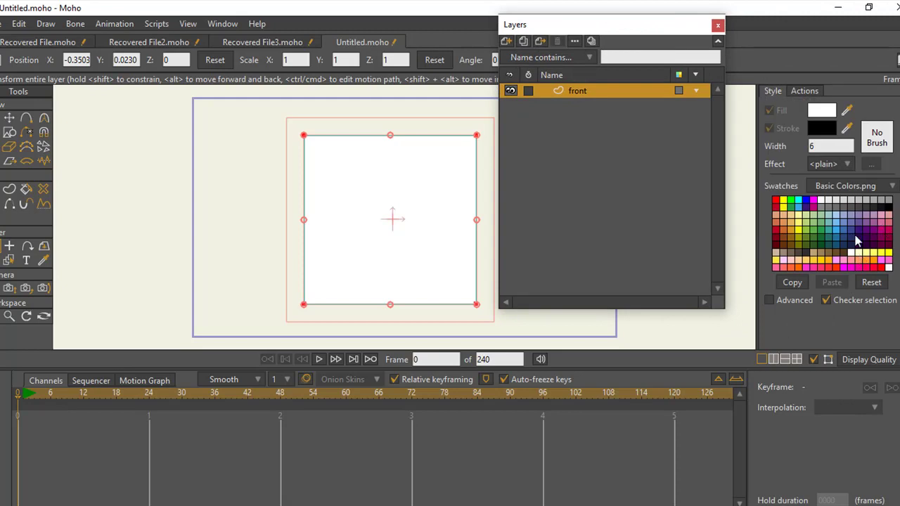
pyautogui.click(780, 225)
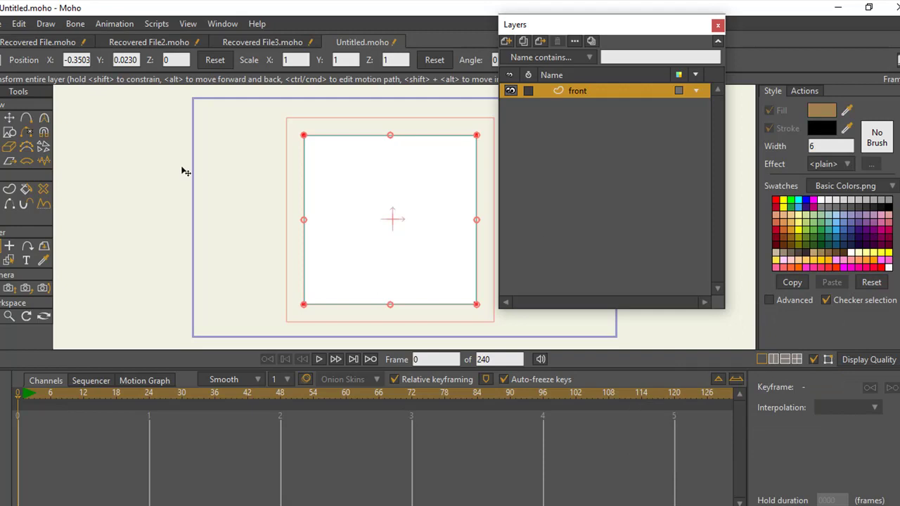
pyautogui.click(11, 190)
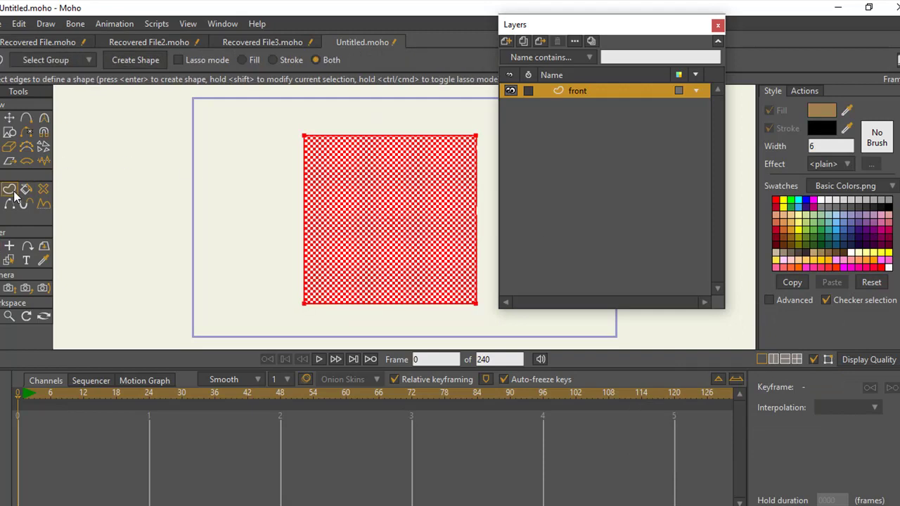
pyautogui.click(116, 60)
# - Draw a small rectangle for a window in the upper-left part of the brown wall
pyautogui.moveTo(587, 33); pyautogui.dragTo(685, 40)
pyautogui.moveTo(503, 203); pyautogui.dragTo(459, 184)
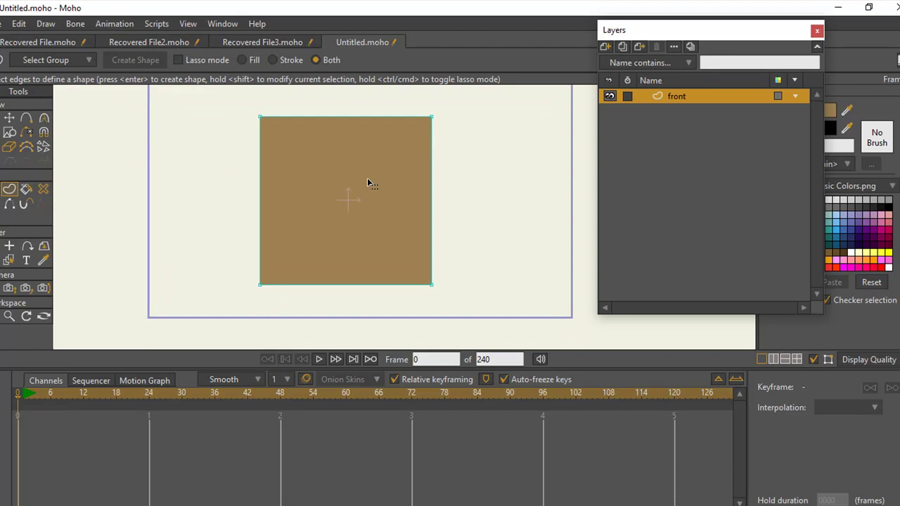
pyautogui.click(9, 132)
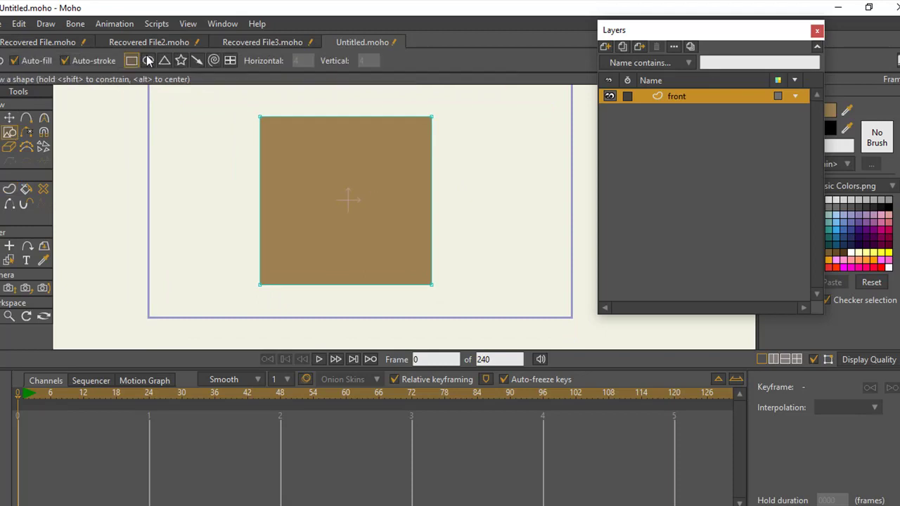
pyautogui.moveTo(286, 150)
pyautogui.mouseDown()
pyautogui.moveTo(317, 197)
pyautogui.moveTo(326, 193)
pyautogui.mouseUp()
# - Set the fill colour to light blue CBE6F5 and create a filled shape from the window rectangle
pyautogui.moveTo(727, 34); pyautogui.dragTo(674, 26)
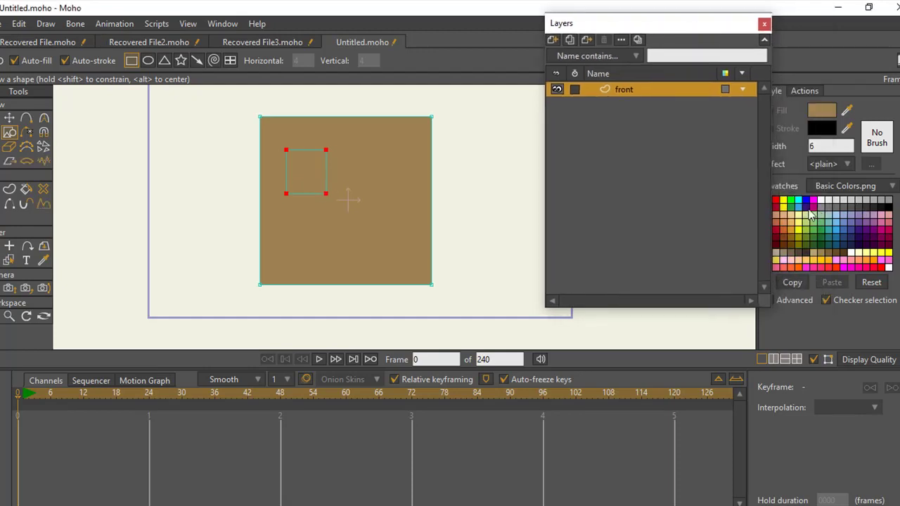
pyautogui.click(822, 112)
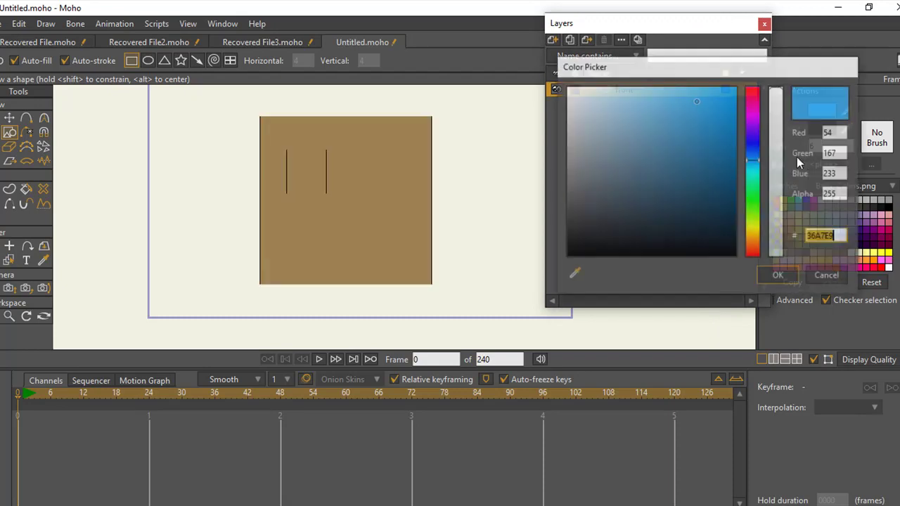
pyautogui.moveTo(616, 94); pyautogui.dragTo(595, 93)
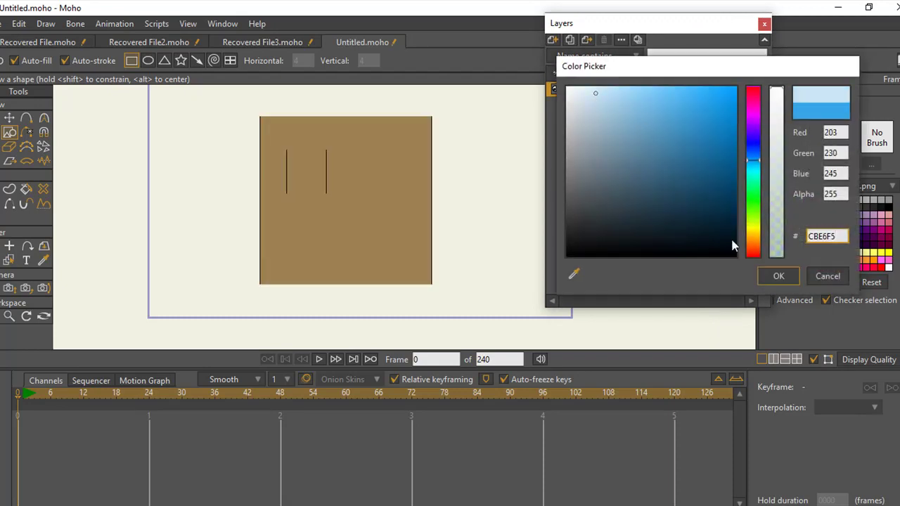
pyautogui.click(791, 275)
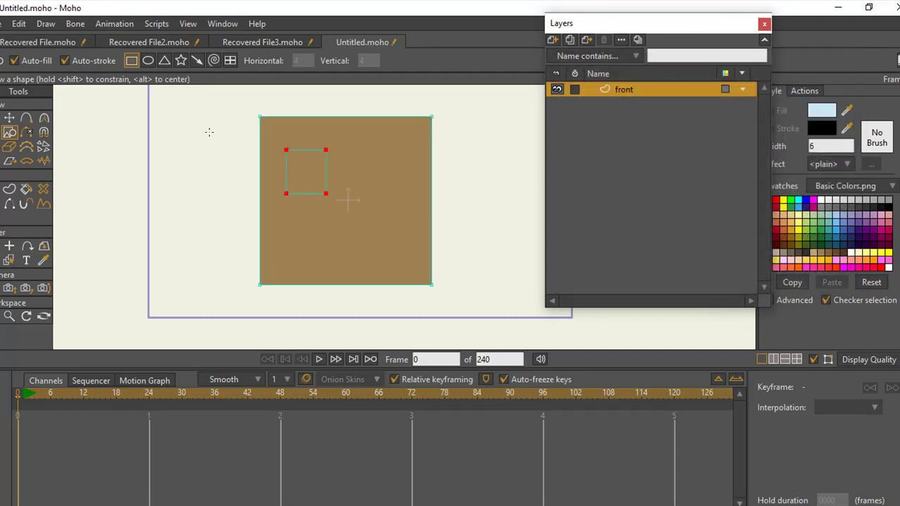
pyautogui.click(9, 190)
pyautogui.click(140, 62)
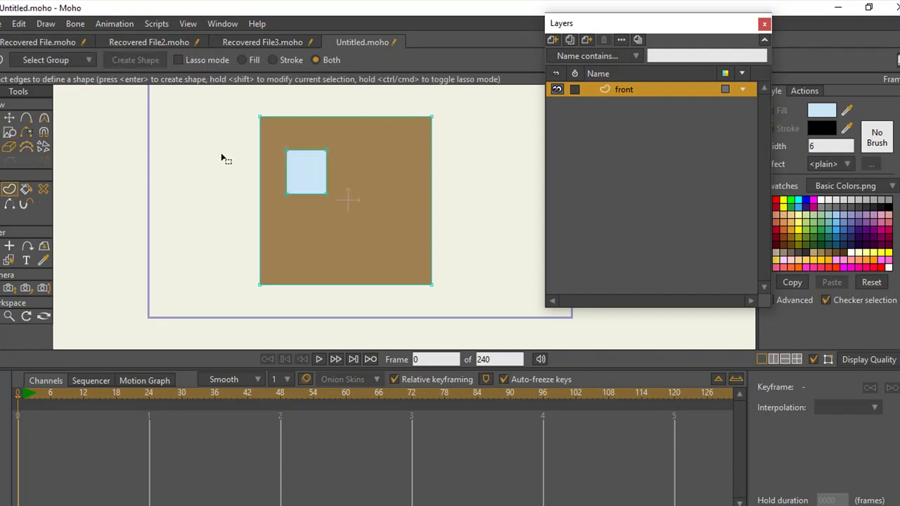
# - Make the window taller by moving its two bottom points down to about Y -0.13, and deselect the points
pyautogui.click(10, 120)
pyautogui.moveTo(284, 189); pyautogui.dragTo(318, 214)
pyautogui.press('t')
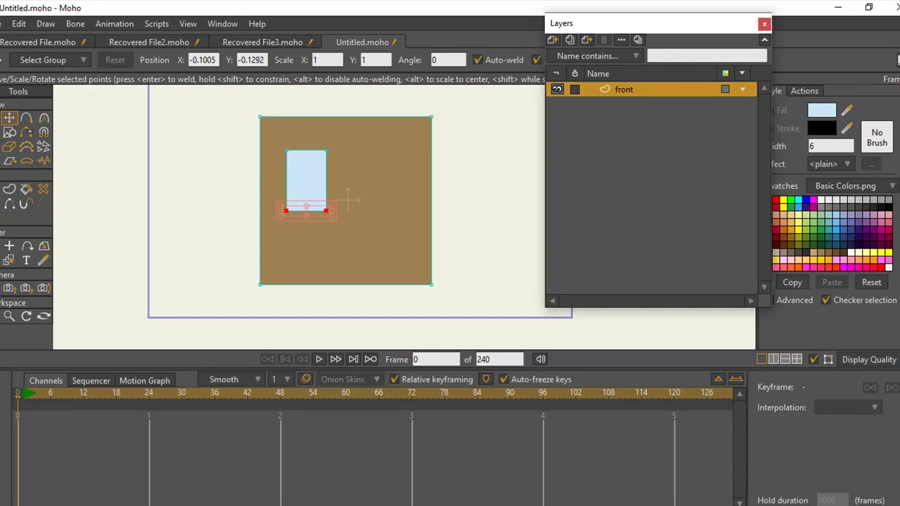
pyautogui.press('g')
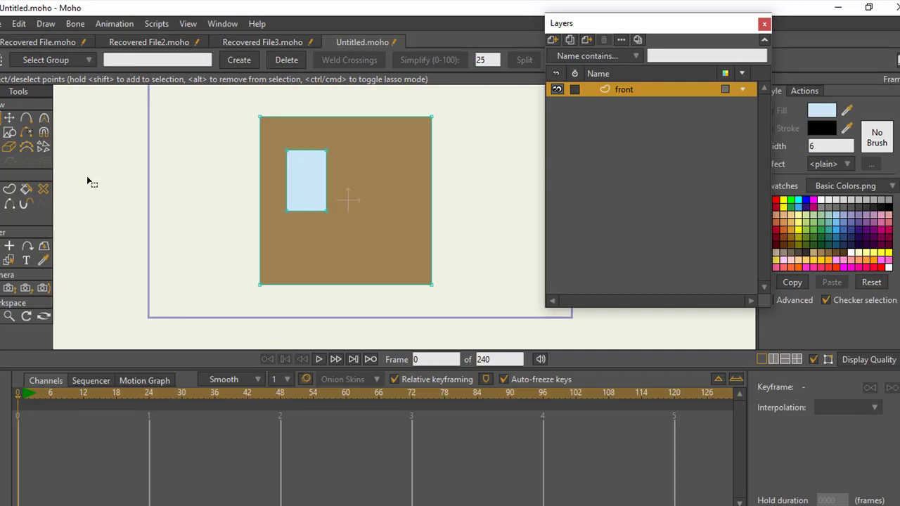
pyautogui.press('t')
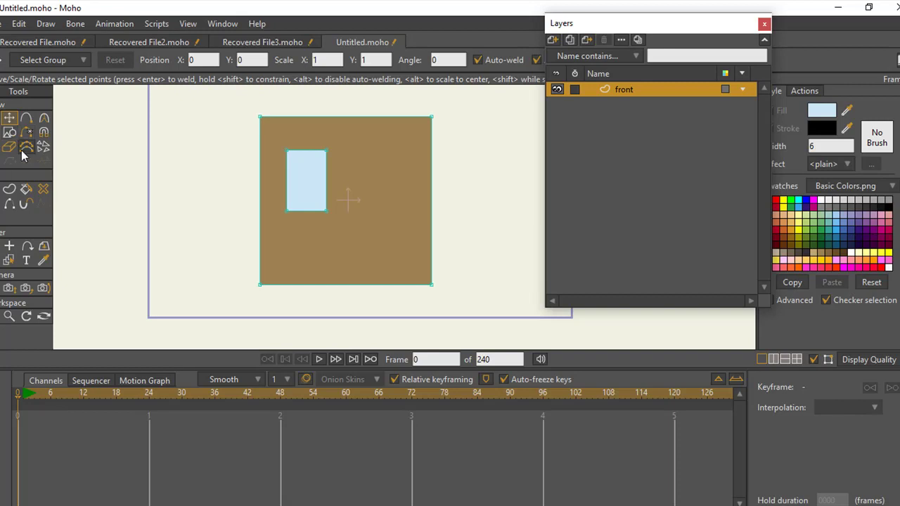
# - Draw a narrow vertical rectangle over the window's right edge, slightly taller than the window
pyautogui.click(10, 132)
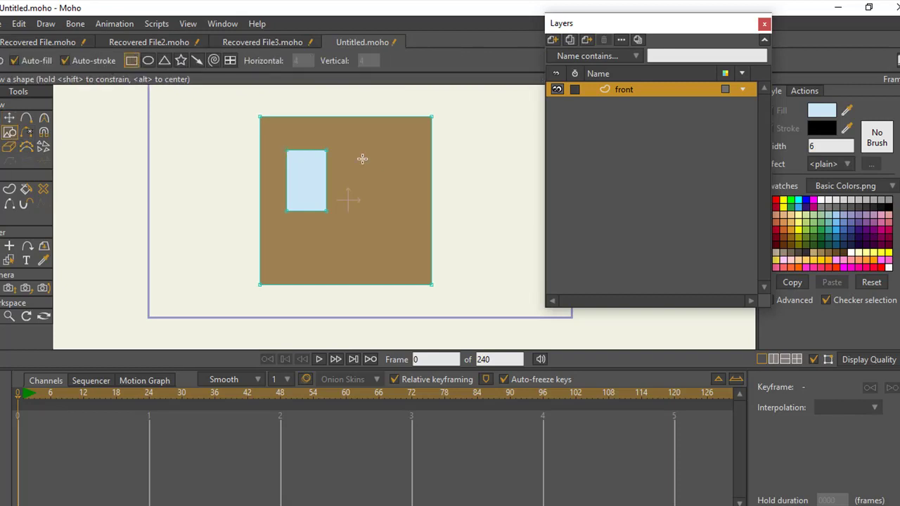
pyautogui.moveTo(322, 144); pyautogui.dragTo(331, 217)
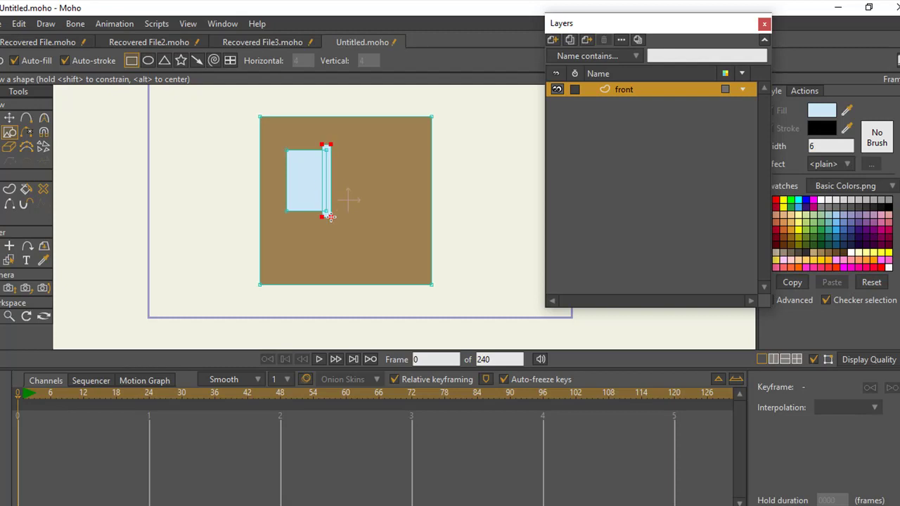
pyautogui.scroll(3, 306, 184)
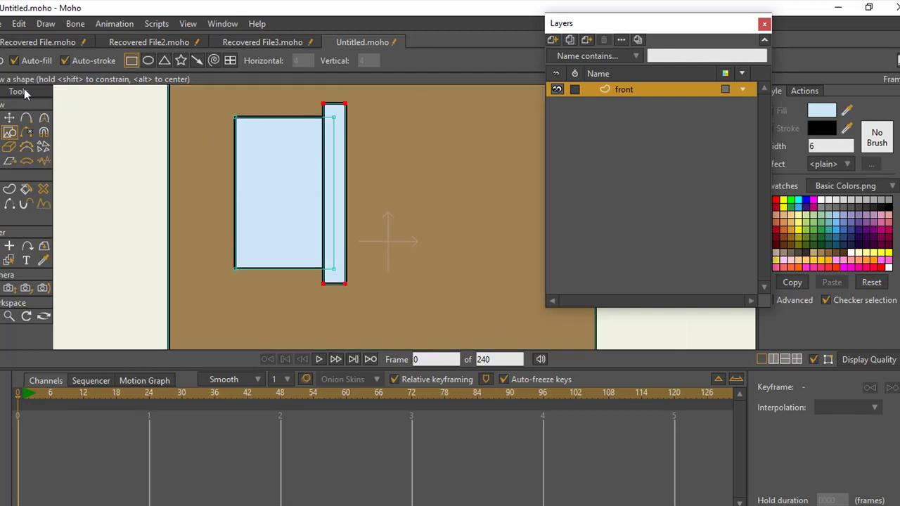
# - Select the window and the narrow strip together and reduce their line width to 0 percent
pyautogui.click(9, 118)
pyautogui.moveTo(225, 98); pyautogui.dragTo(398, 317)
pyautogui.click(5, 205)
pyautogui.moveTo(105, 213); pyautogui.dragTo(42, 202)
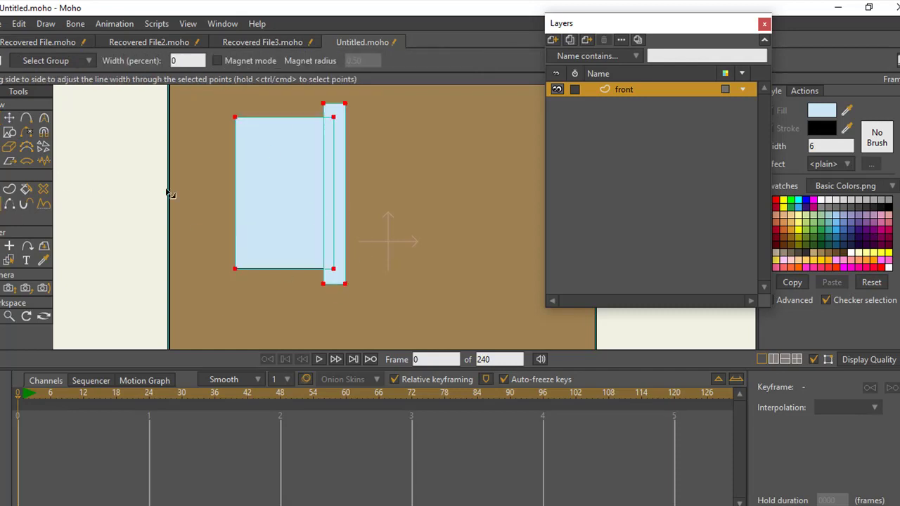
# - Choose a dark brown fill and create a shape with both fill and stroke from the narrow strip beside the window
pyautogui.click(10, 118)
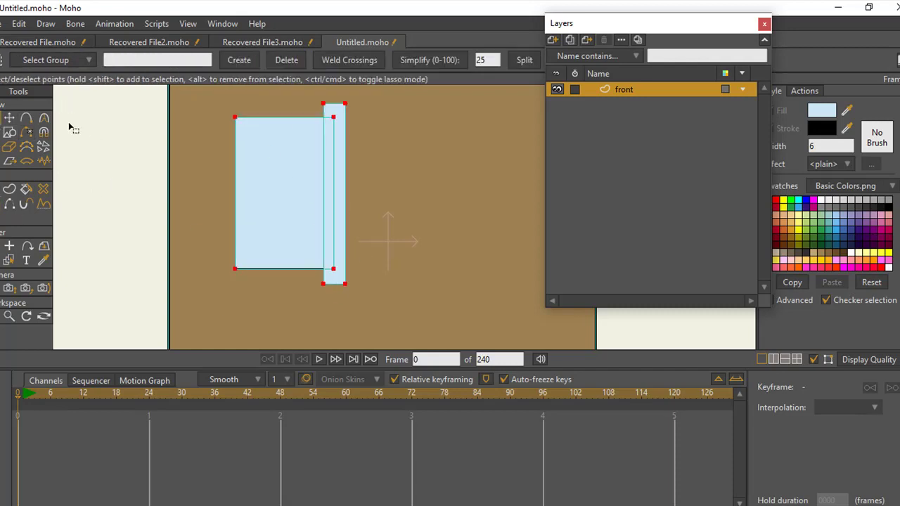
pyautogui.click(834, 253)
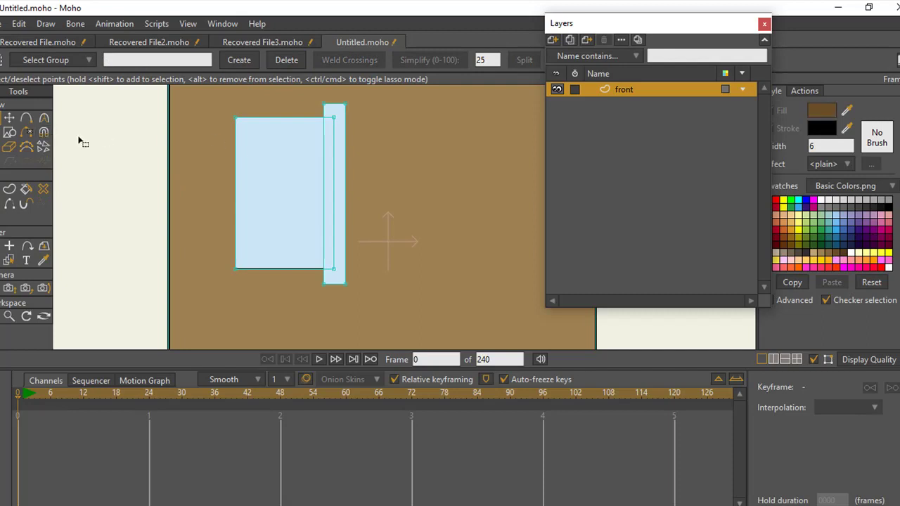
pyautogui.click(9, 118)
pyautogui.click(9, 189)
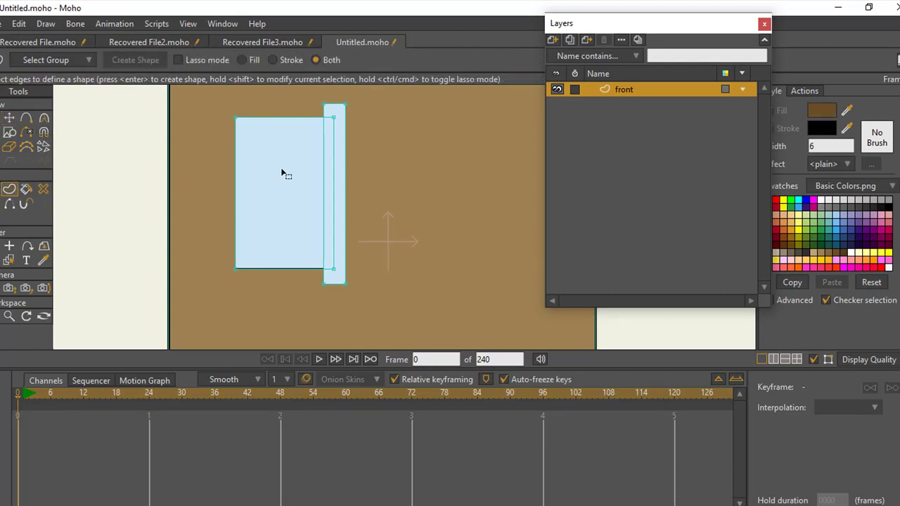
pyautogui.click(346, 208)
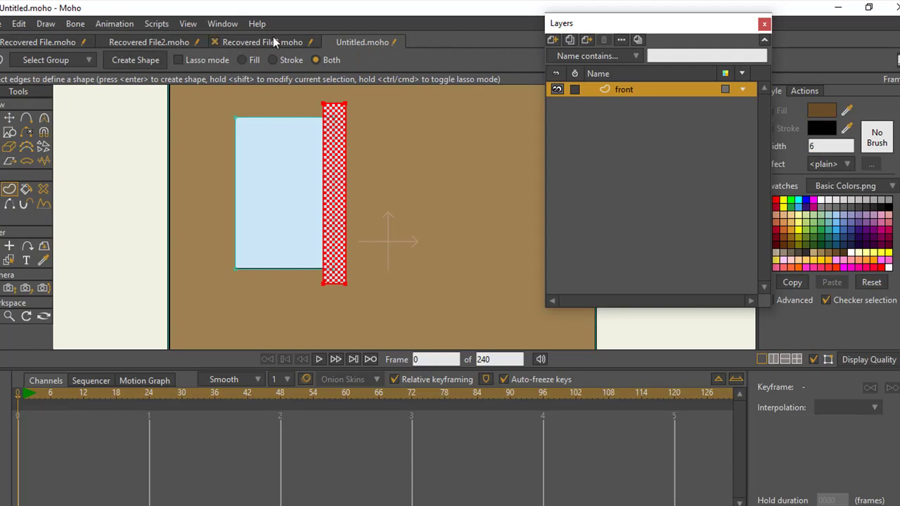
pyautogui.click(137, 61)
pyautogui.click(44, 146)
pyautogui.click(109, 164)
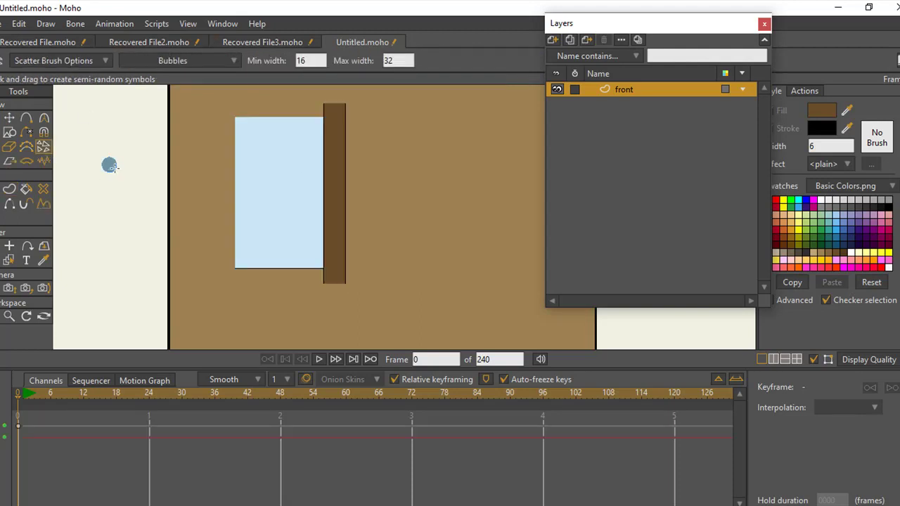
pyautogui.hotkey('ctrl', 'z')
# - Narrow the dark brown strip and shorten it at both ends so it fits the window's right edge
pyautogui.click(10, 117)
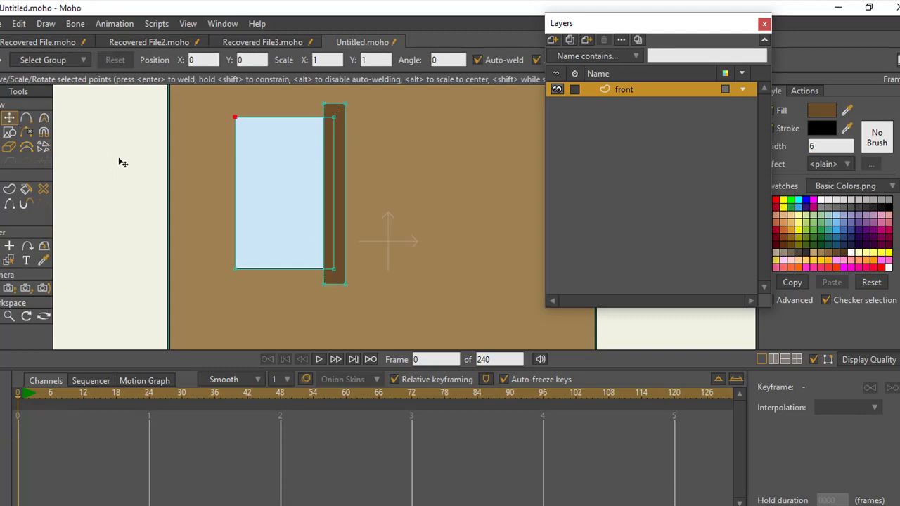
pyautogui.doubleClick(344, 163)
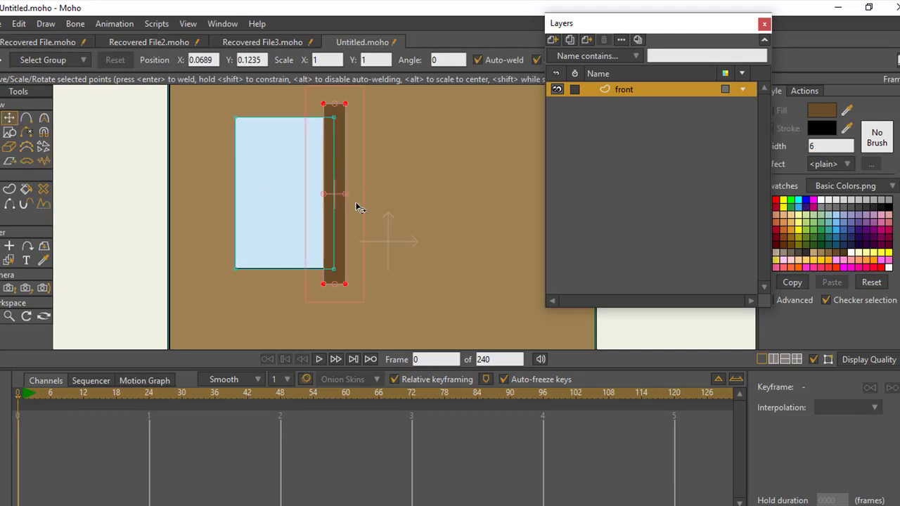
pyautogui.moveTo(346, 197); pyautogui.dragTo(323, 199)
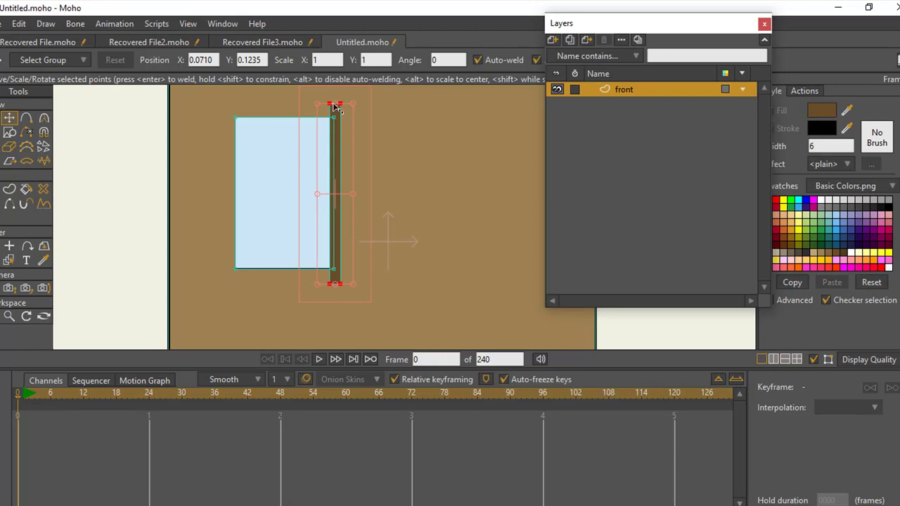
pyautogui.moveTo(338, 109); pyautogui.dragTo(338, 110)
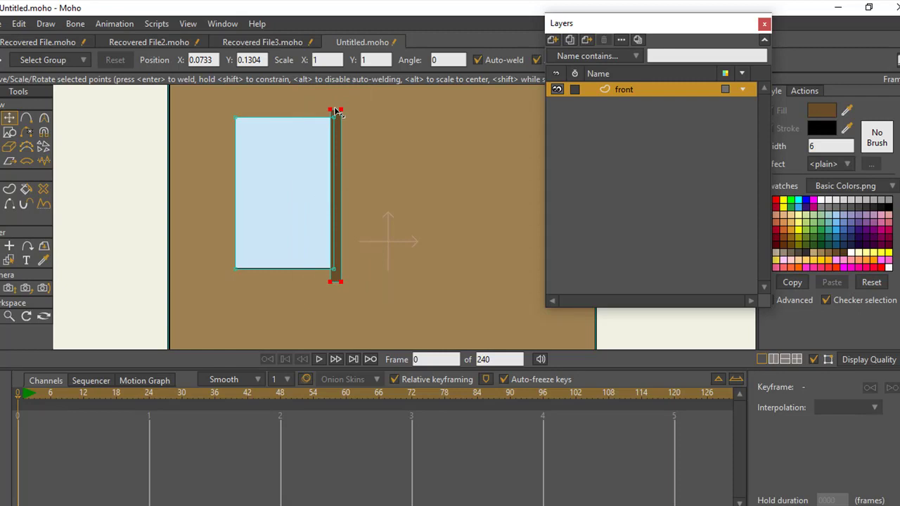
pyautogui.moveTo(336, 280); pyautogui.dragTo(333, 273)
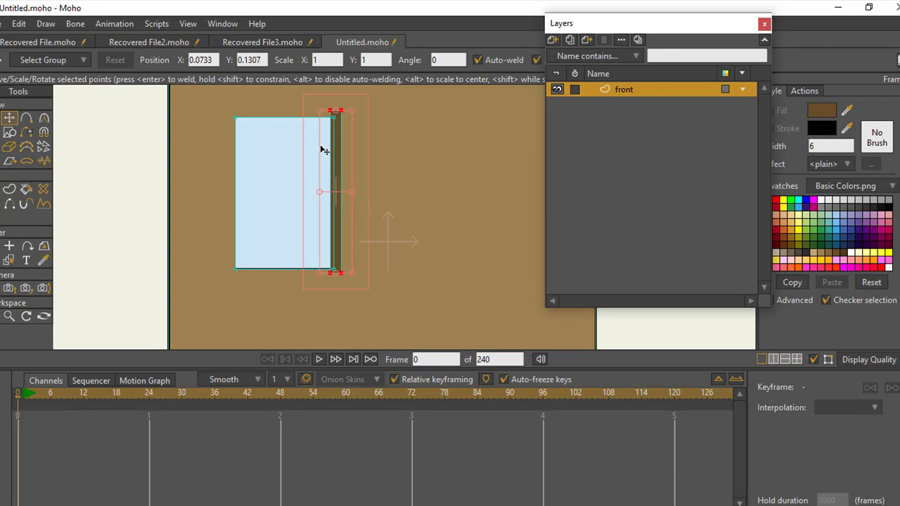
# - Paste a copy of the dark brown strip and move it onto the window's left edge
pyautogui.hotkey('ctrl', 'v')
pyautogui.moveTo(344, 161); pyautogui.dragTo(246, 161)
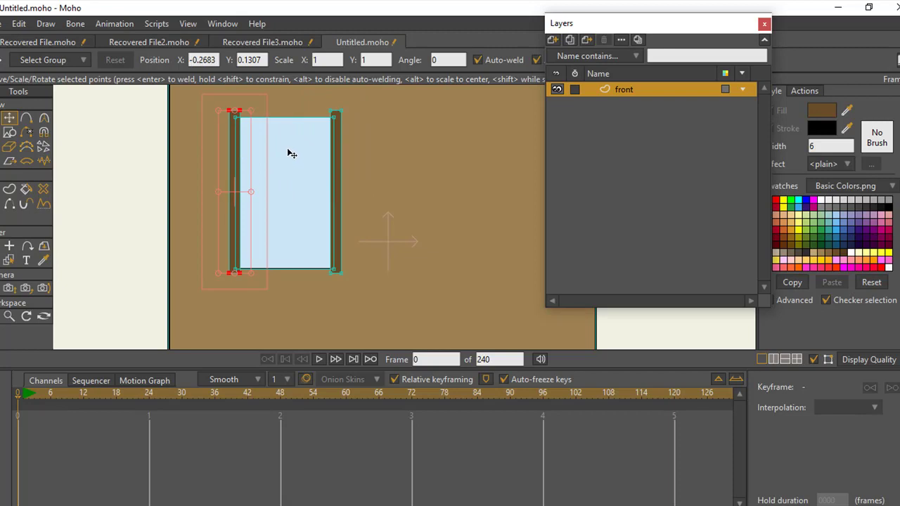
# - Add a horizontal copy of the frame strip along the window's top edge and shorten it to span both side strips
pyautogui.moveTo(653, 23); pyautogui.dragTo(662, 120)
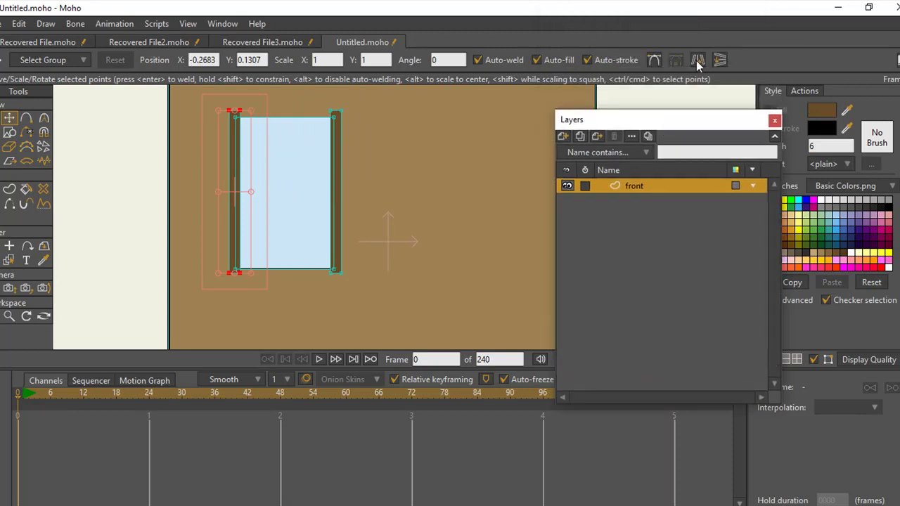
pyautogui.moveTo(245, 148); pyautogui.dragTo(370, 200)
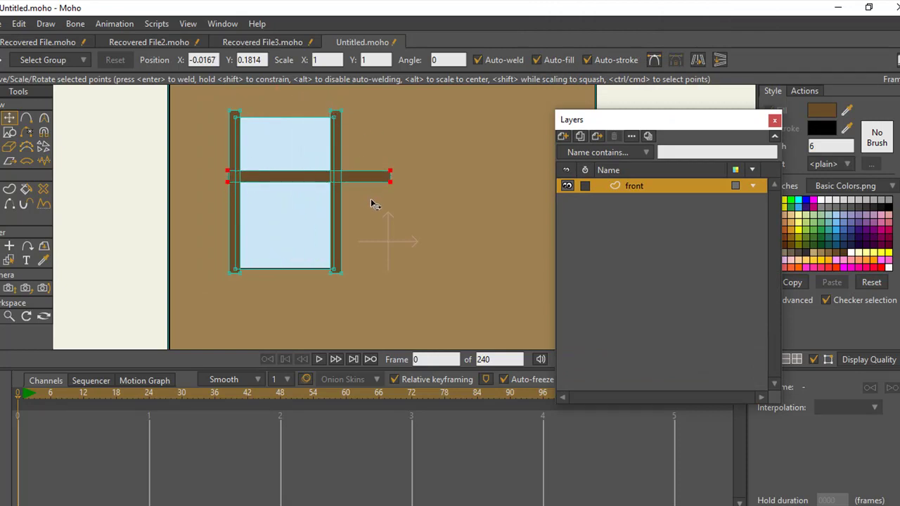
pyautogui.moveTo(321, 178); pyautogui.dragTo(302, 120)
pyautogui.moveTo(372, 118); pyautogui.dragTo(343, 120)
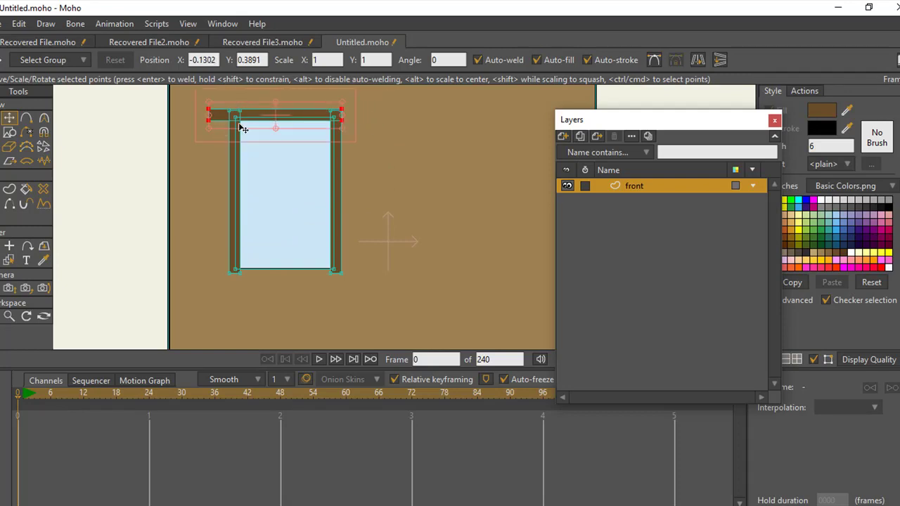
pyautogui.moveTo(208, 119); pyautogui.dragTo(230, 119)
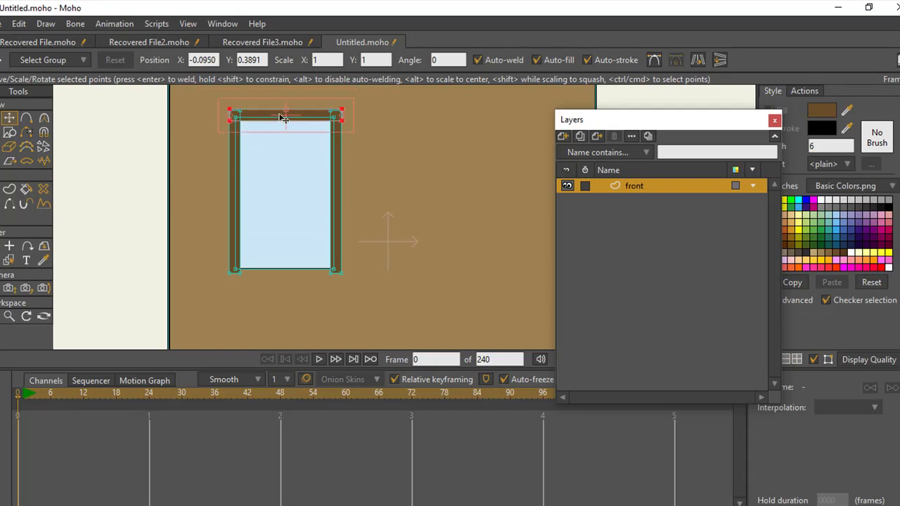
# - Place a copy of the top frame strip along the window's bottom edge and keep its points selected
pyautogui.click(286, 134)
pyautogui.keyDown('ctrl'); pyautogui.click(304, 263); pyautogui.keyUp('ctrl')
pyautogui.moveTo(305, 263); pyautogui.dragTo(305, 268)
pyautogui.press('g')
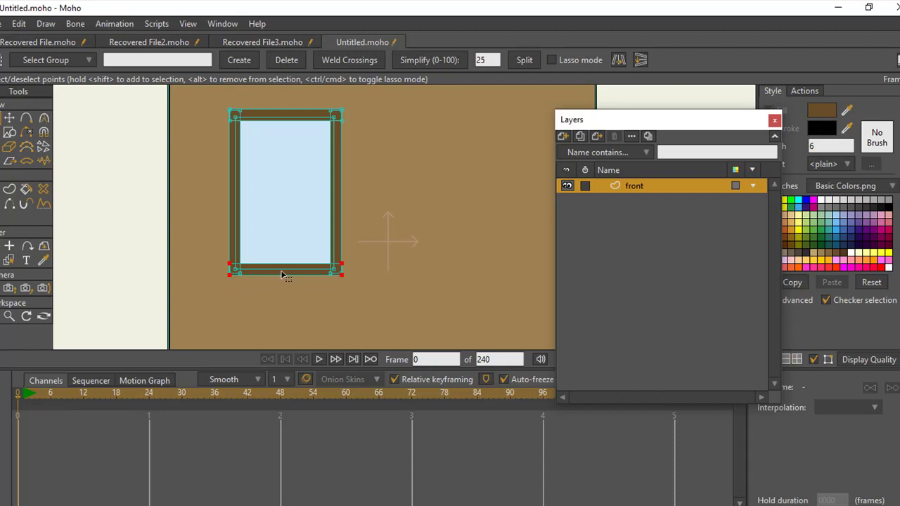
# - Paste a copy of the bottom frame strip and move it to the window's middle as a crossbar, at about Y 0.13
pyautogui.hotkey('ctrl', 'v')
pyautogui.moveTo(283, 274); pyautogui.dragTo(289, 198)
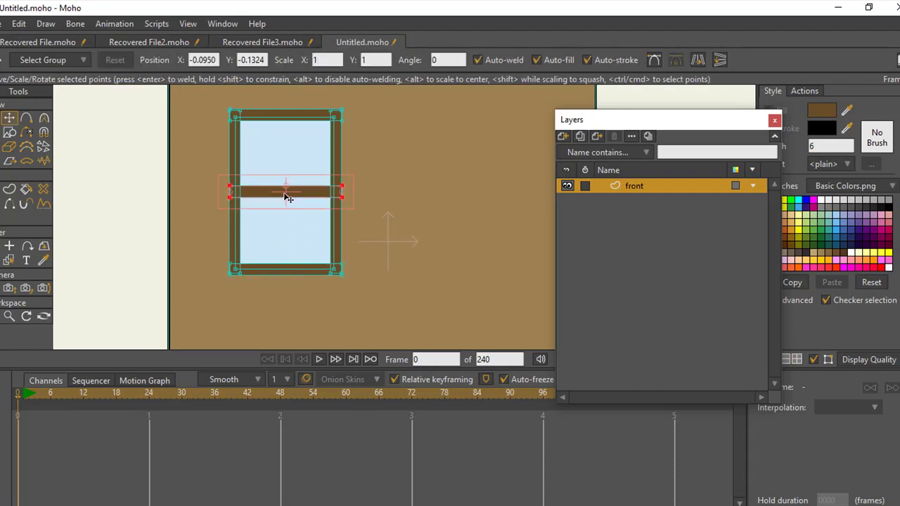
pyautogui.scroll(-5, 288, 198)
pyautogui.scroll(1, 328, 196)
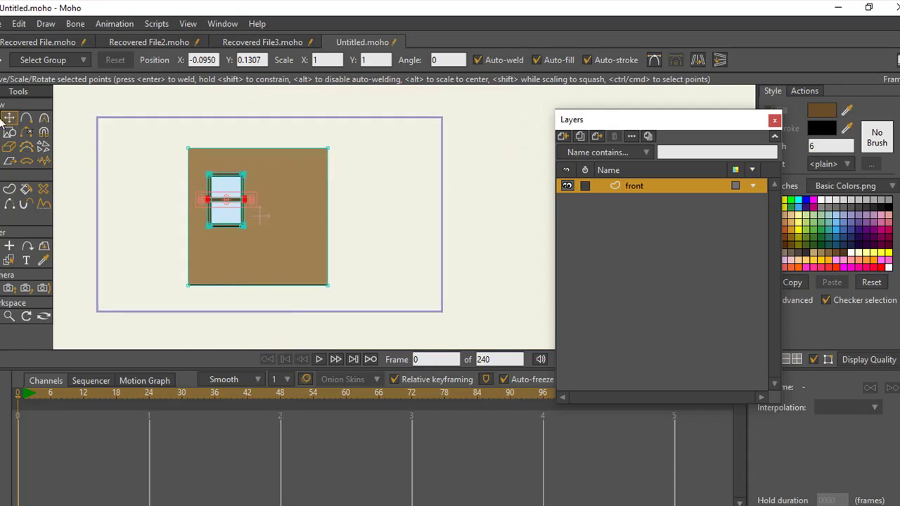
# - Duplicate the complete framed window, place the copy to its lower right, and stretch it taller into a door reaching near the wall's base
pyautogui.click(8, 119)
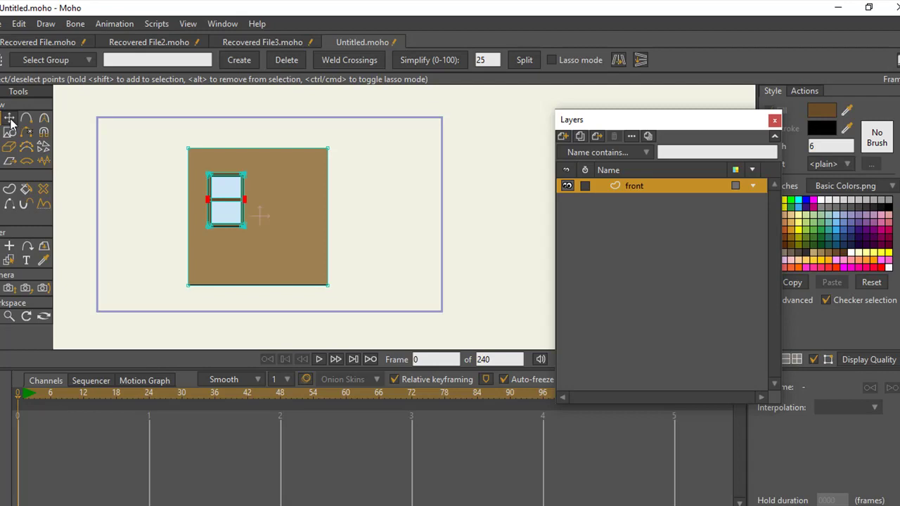
pyautogui.moveTo(208, 177); pyautogui.dragTo(283, 249)
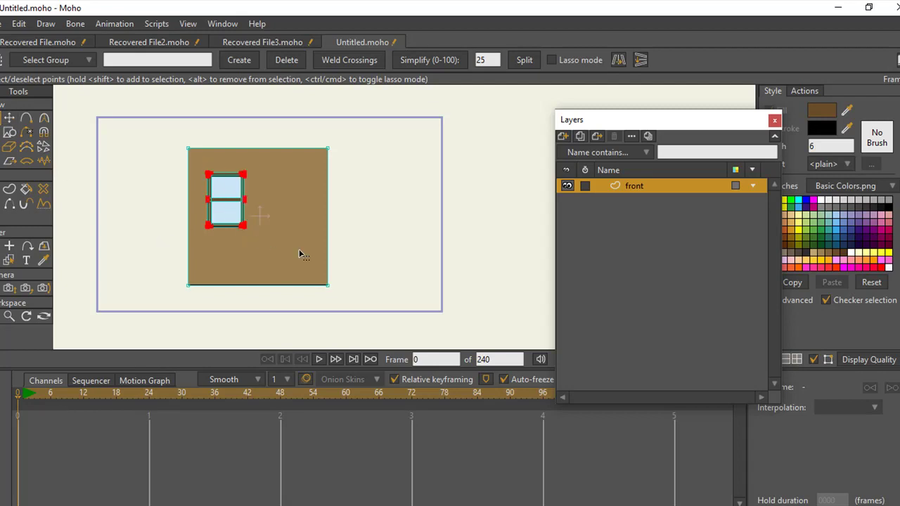
pyautogui.press('t')
pyautogui.moveTo(223, 198); pyautogui.dragTo(278, 277)
pyautogui.scroll(5, 298, 243)
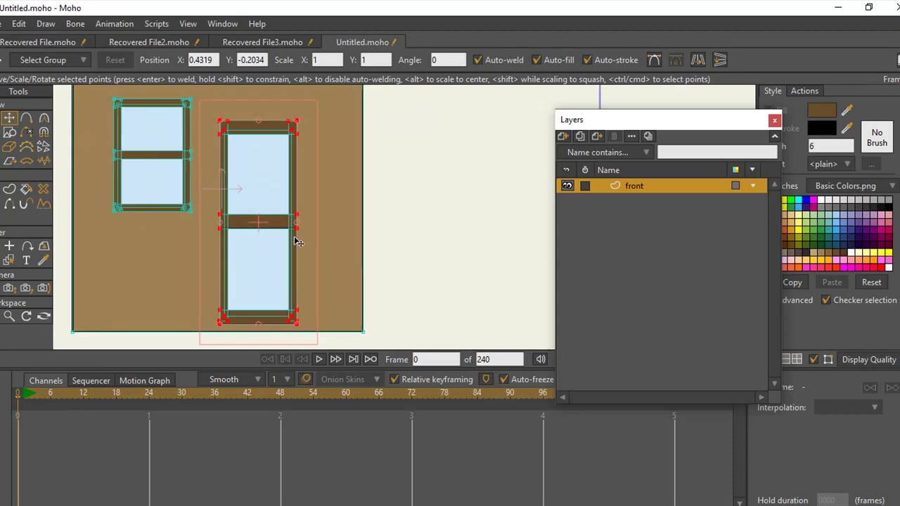
# - Delete the middle crossbar from the door
pyautogui.click(335, 227)
pyautogui.click(271, 242)
pyautogui.press('Delete')
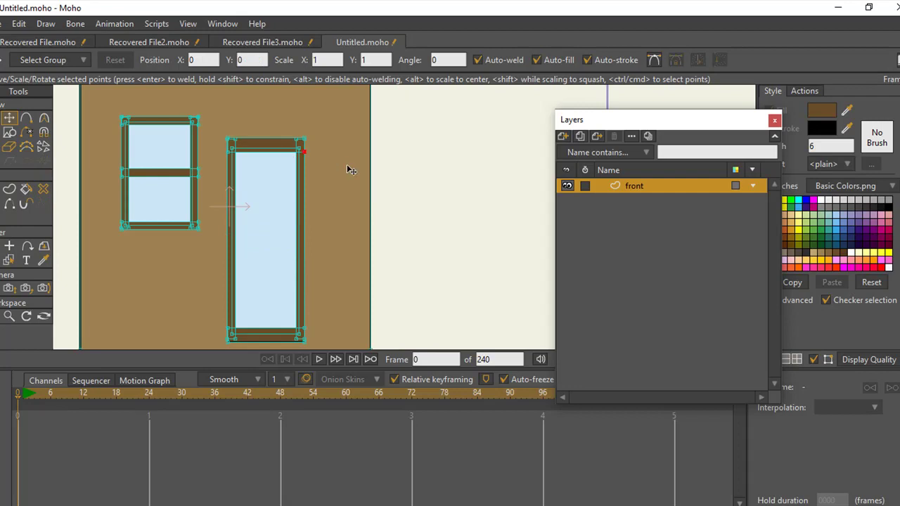
pyautogui.click(352, 169)
pyautogui.scroll(-2, 342, 159)
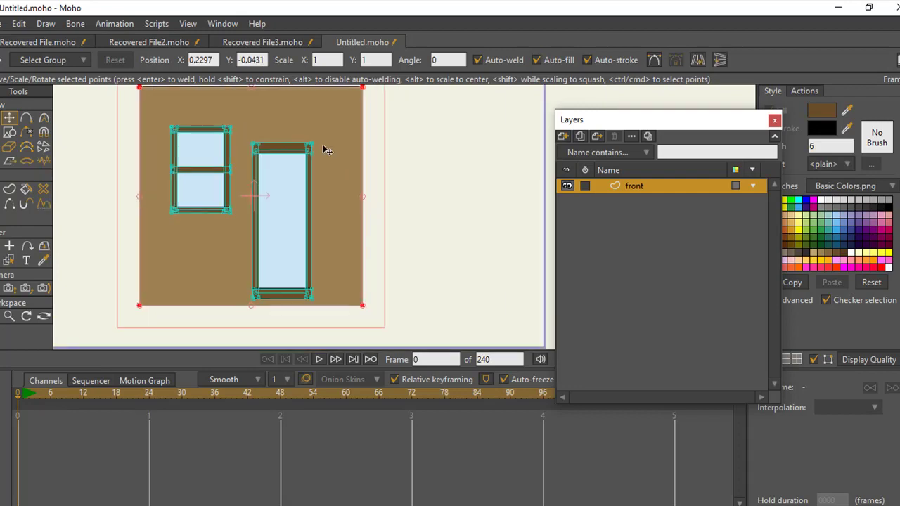
pyautogui.scroll(2, 330, 223)
pyautogui.scroll(-3, 328, 223)
pyautogui.scroll(2, 330, 222)
pyautogui.scroll(-1, 325, 221)
pyautogui.scroll(-2, 347, 209)
pyautogui.moveTo(347, 206); pyautogui.dragTo(348, 241)
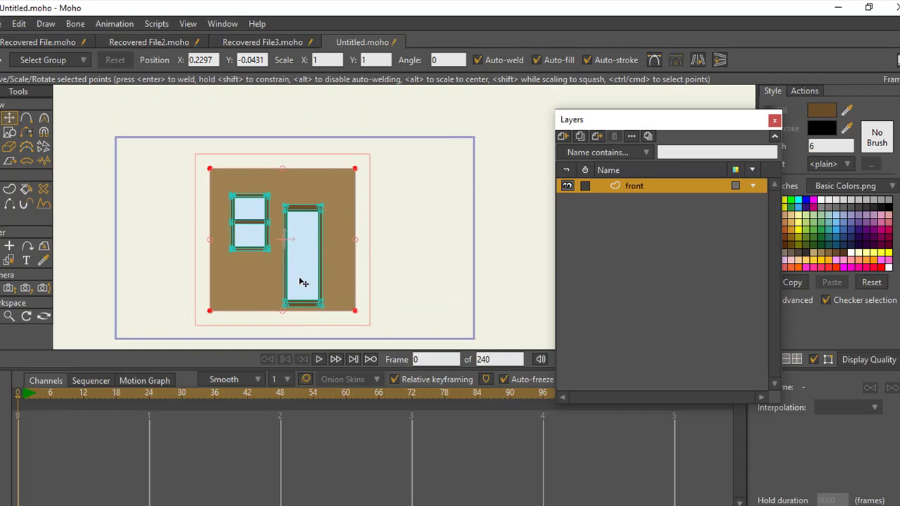
# - Change the door panel's fill colour to near-black 080808 and deselect the shape
pyautogui.click(137, 217)
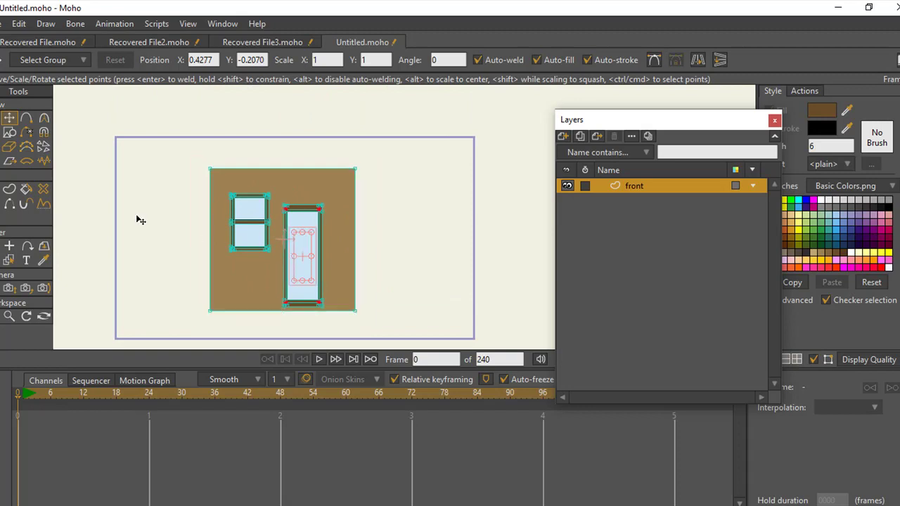
pyautogui.click(9, 188)
pyautogui.click(305, 255)
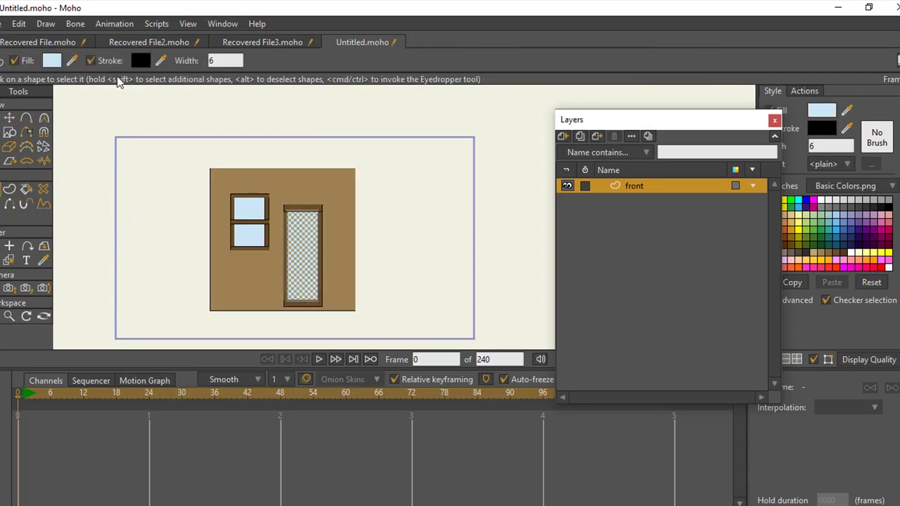
pyautogui.click(59, 61)
pyautogui.moveTo(666, 241); pyautogui.dragTo(555, 257)
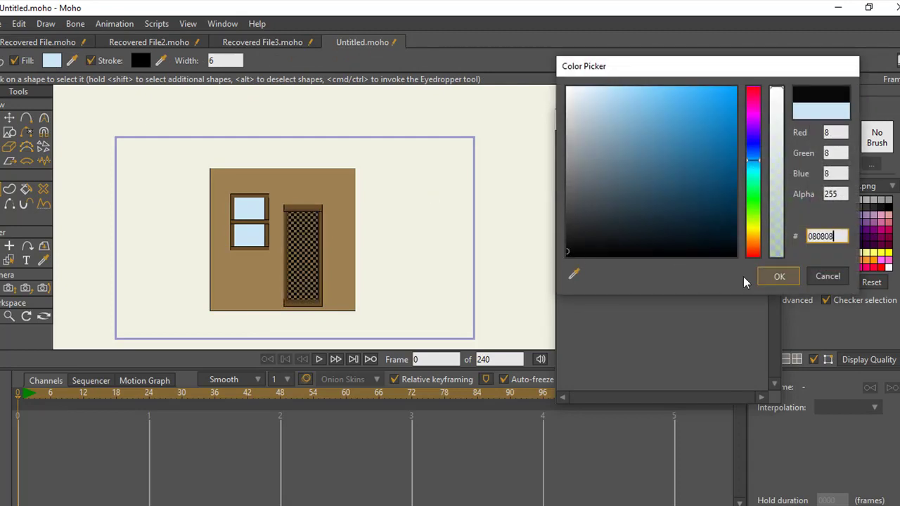
pyautogui.click(778, 275)
pyautogui.click(143, 182)
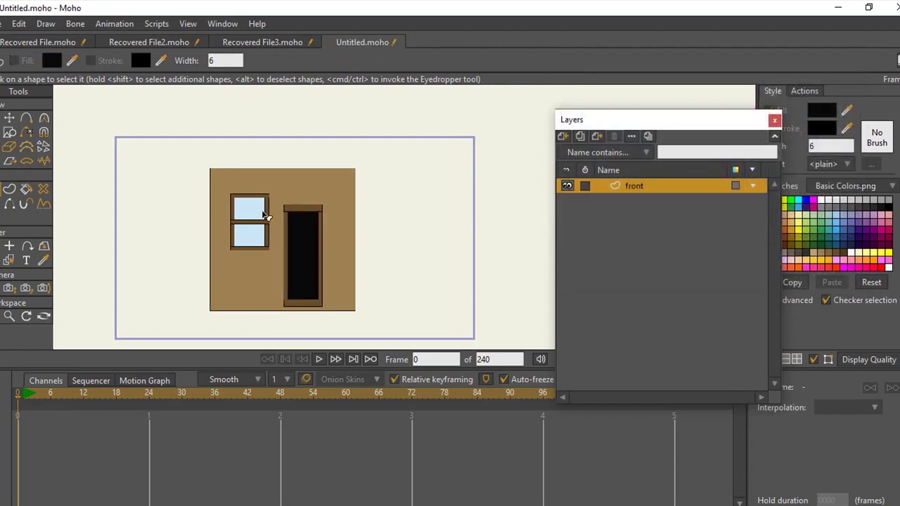
# - Render the current frame to preview the house front, and close the preview
pyautogui.hotkey('ctrl', 'r')
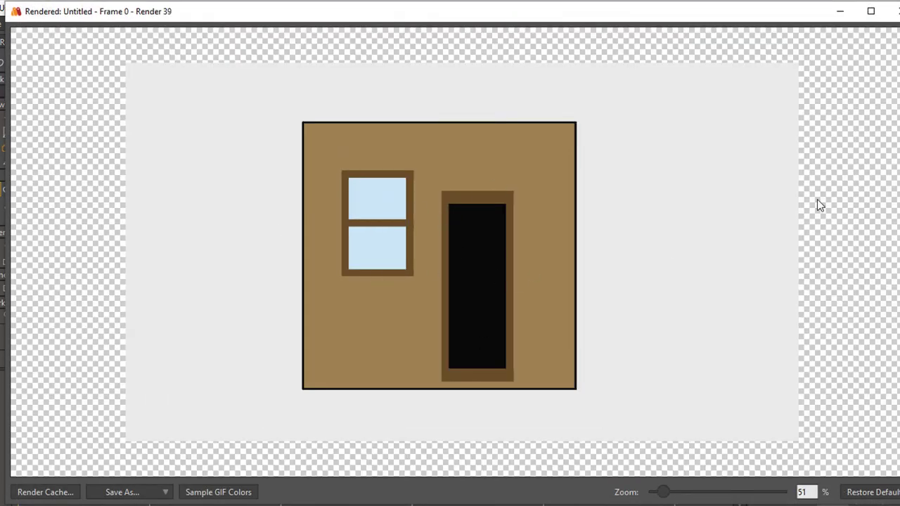
pyautogui.click(895, 11)
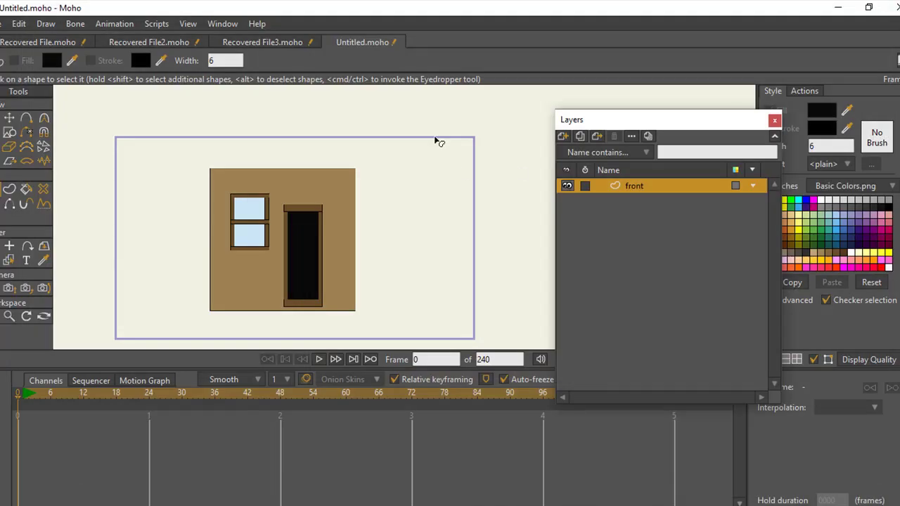
pyautogui.click(9, 145)
pyautogui.scroll(-3, 137, 185)
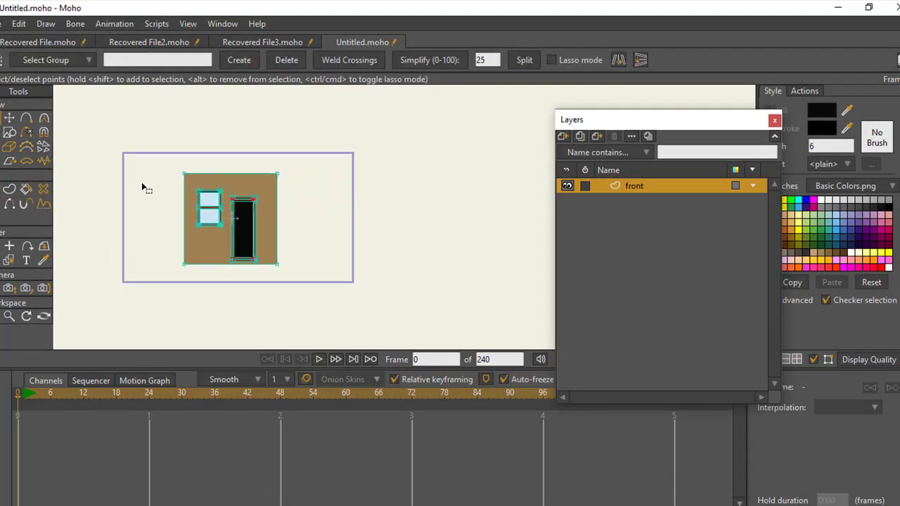
# - Duplicate the front layer and rename the copy "right side"
pyautogui.scroll(4, 265, 282)
pyautogui.moveTo(264, 282); pyautogui.dragTo(279, 236)
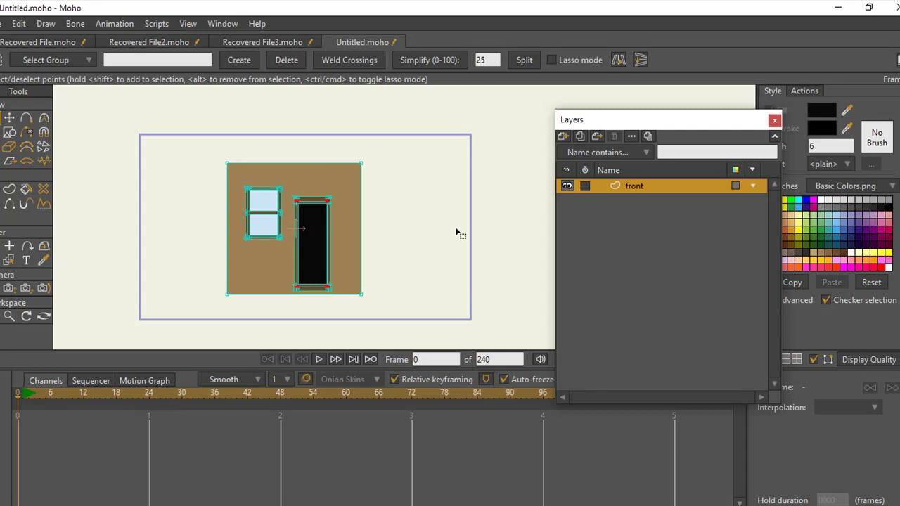
pyautogui.click(581, 136)
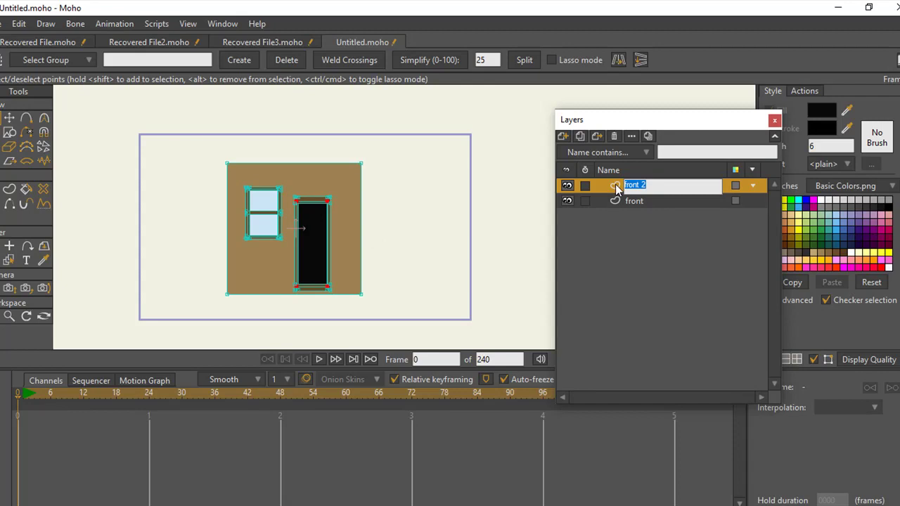
pyautogui.press('Return')
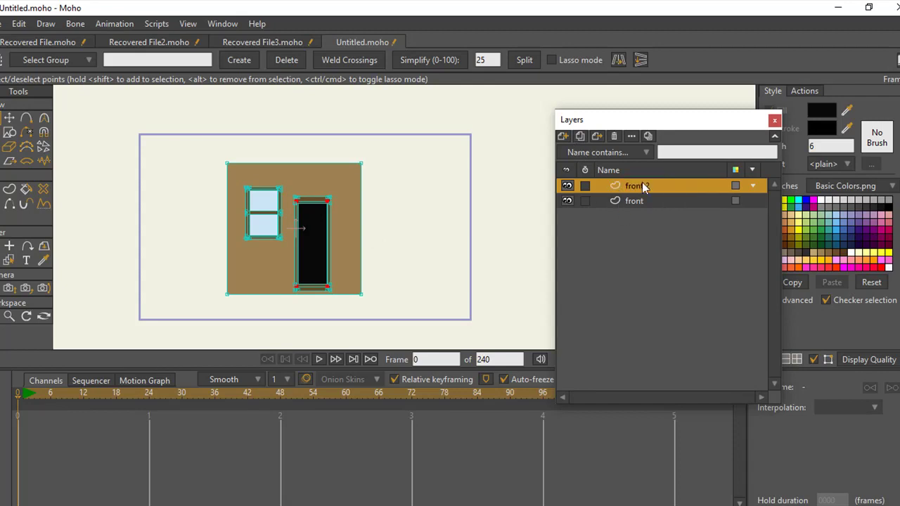
pyautogui.doubleClick(642, 184)
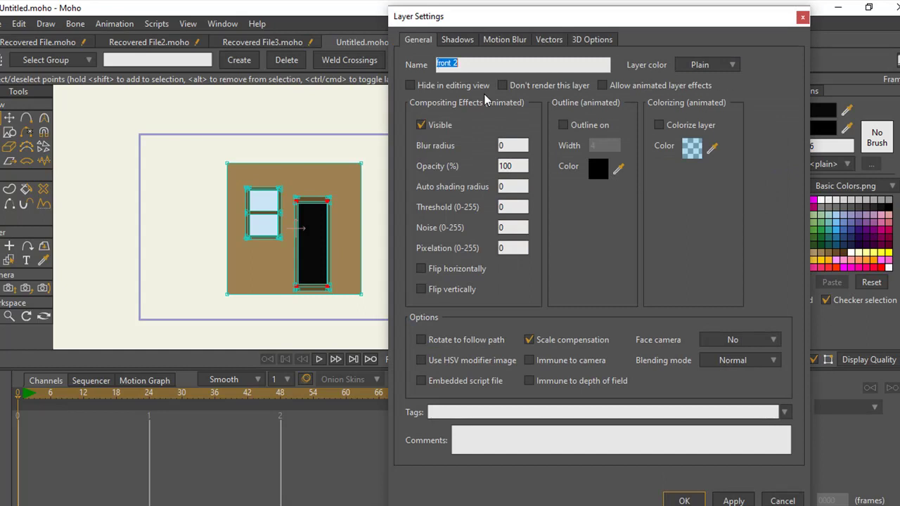
pyautogui.write('right side')
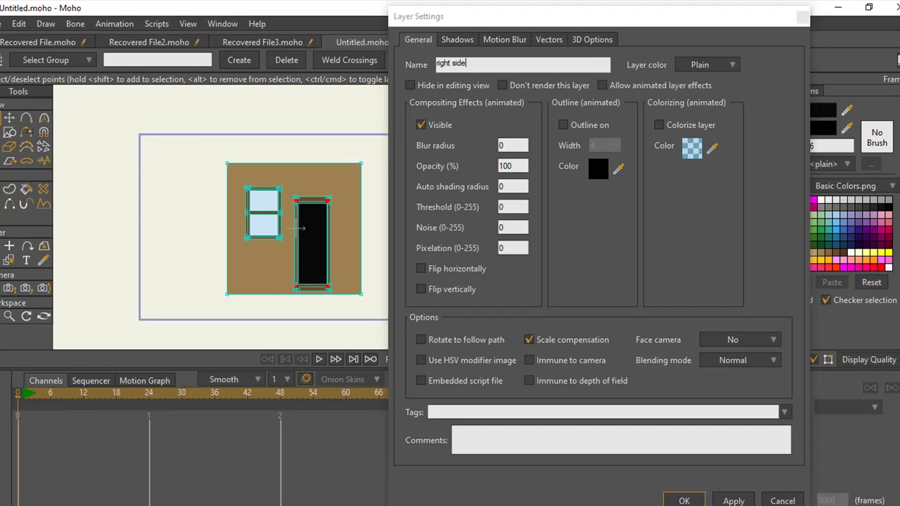
pyautogui.press('Return')
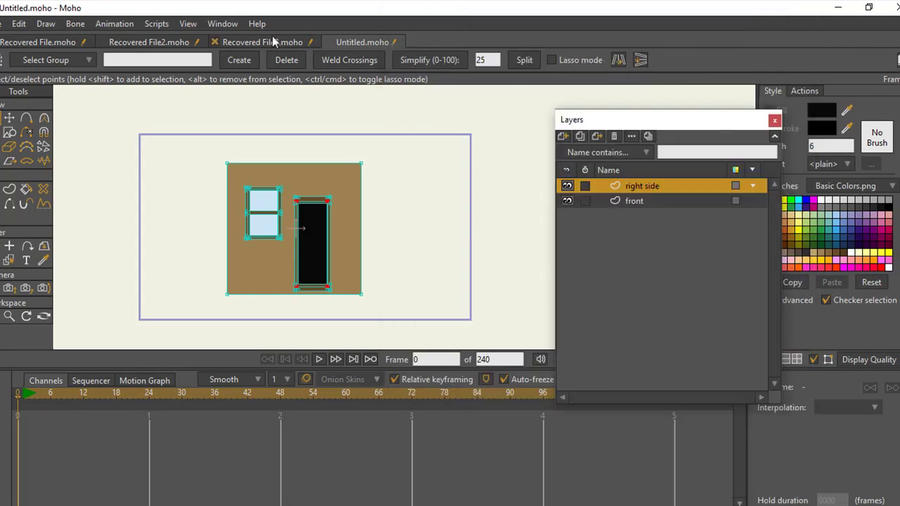
# - Duplicate the right side layer and rename the copy "left side side"
pyautogui.click(580, 135)
pyautogui.doubleClick(621, 184)
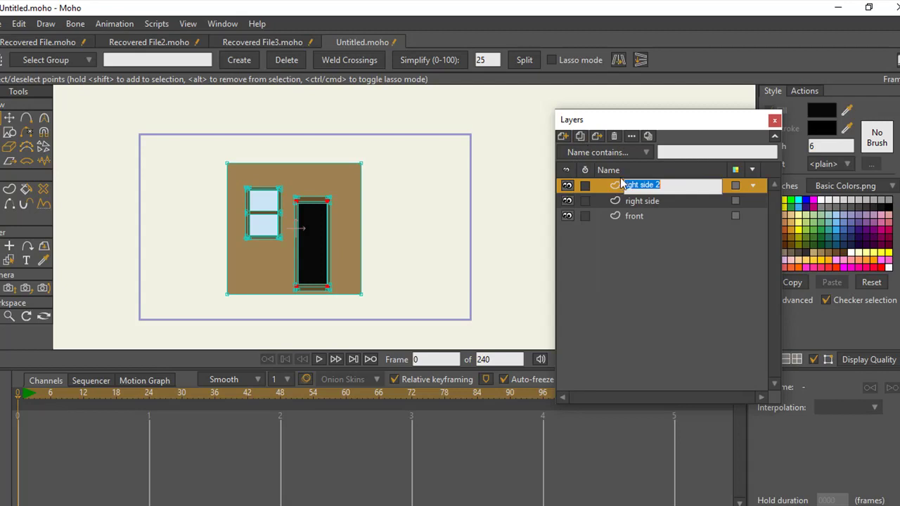
pyautogui.click(673, 189)
pyautogui.press('BackSpace')
pyautogui.press('BackSpace')
pyautogui.press('BackSpace')
pyautogui.press('BackSpace')
pyautogui.press('BackSpace')
pyautogui.press('BackSpace')
pyautogui.write('left side')
pyautogui.press('Return')
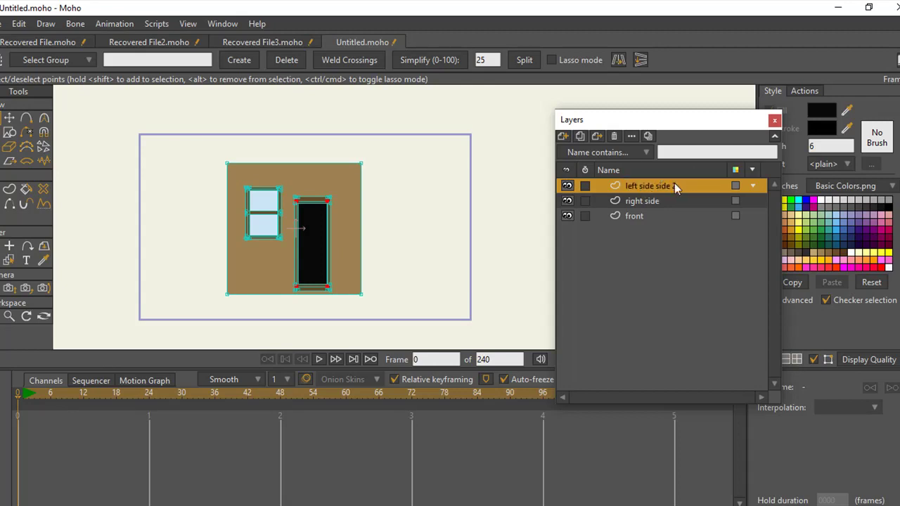
pyautogui.doubleClick(674, 184)
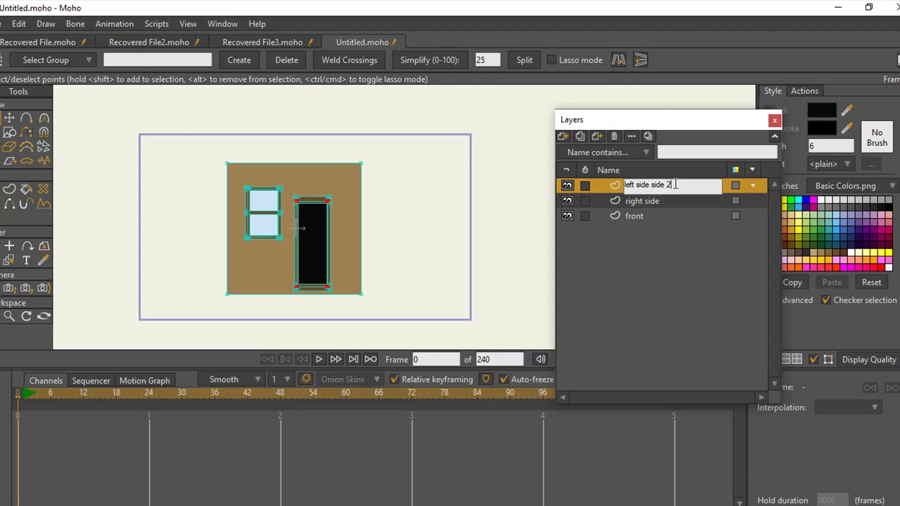
pyautogui.click(630, 169)
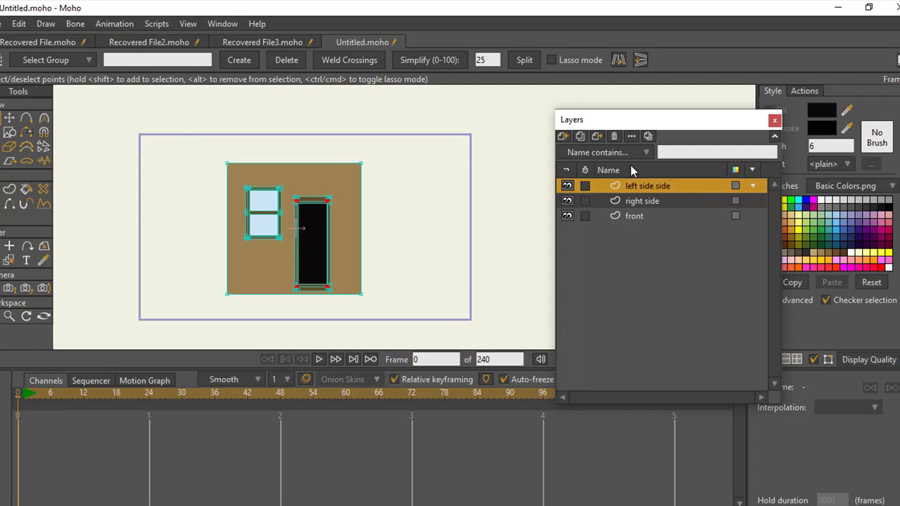
# - Duplicate the left side side layer as "top", and duplicate that layer again as "bottom"
pyautogui.click(577, 137)
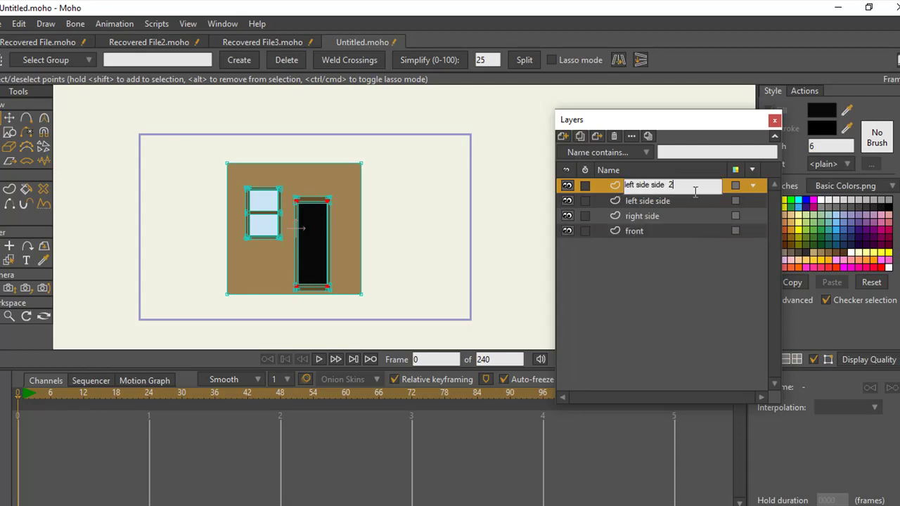
pyautogui.write('top')
pyautogui.press('Return')
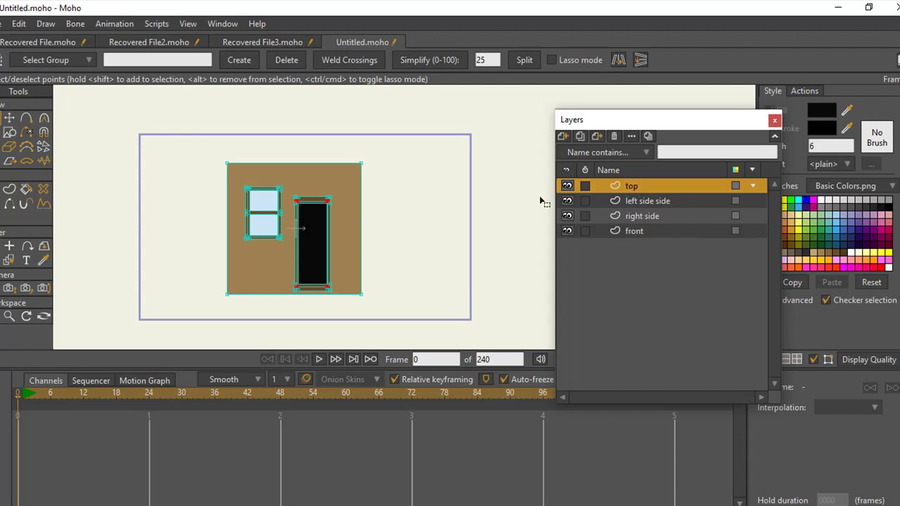
pyautogui.click(580, 136)
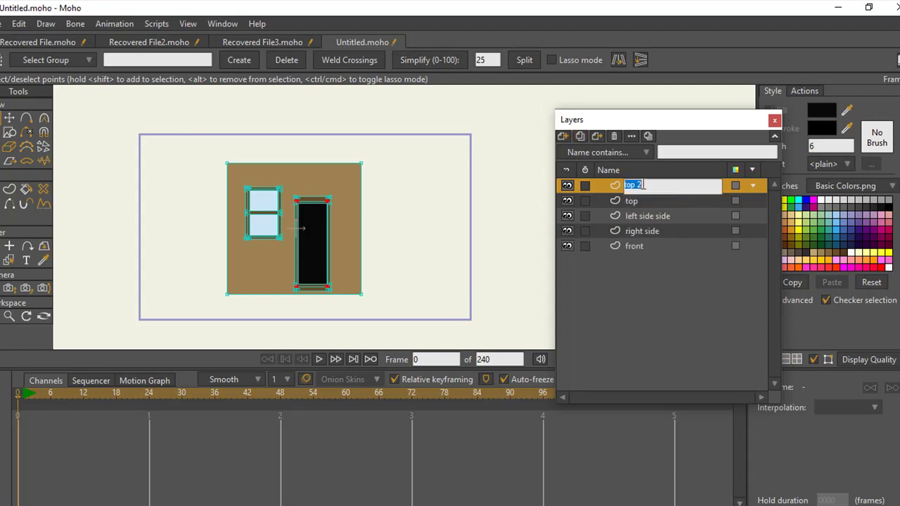
pyautogui.write('bottom')
pyautogui.press('Return')
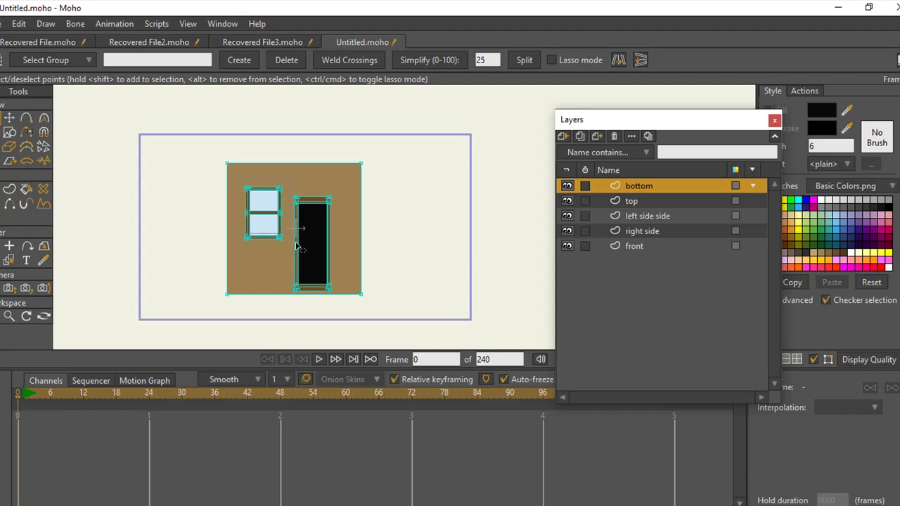
# - Delete the window and door from both the bottom and top layers, keeping only their brown walls
pyautogui.moveTo(241, 184); pyautogui.dragTo(339, 298)
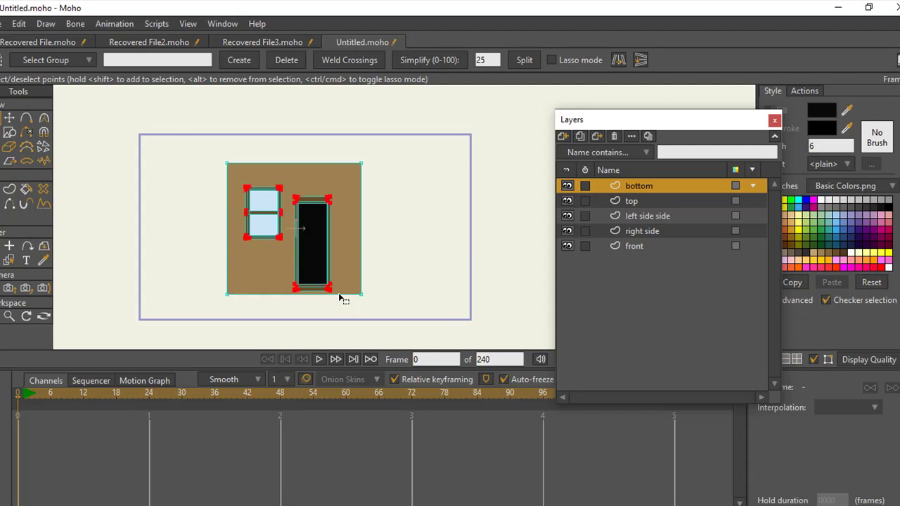
pyautogui.press('Delete')
pyautogui.click(648, 204)
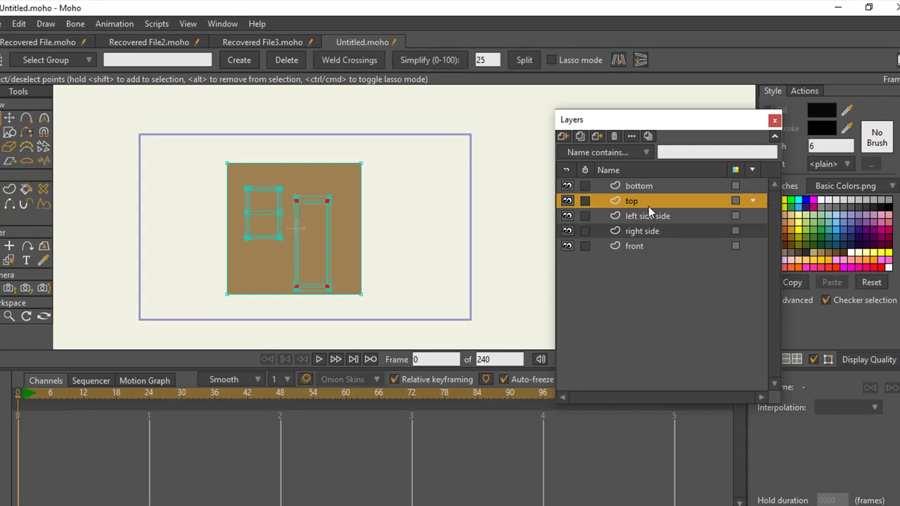
pyautogui.moveTo(237, 171); pyautogui.dragTo(345, 295)
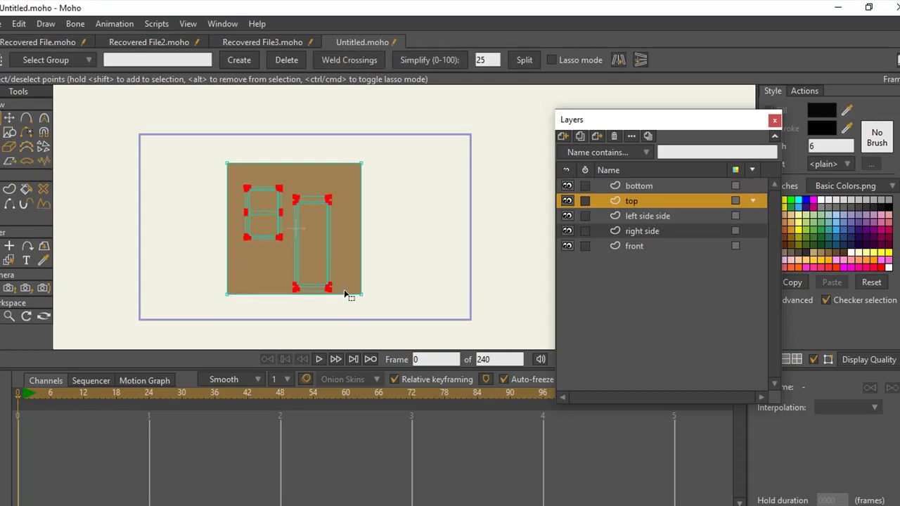
pyautogui.press('Delete')
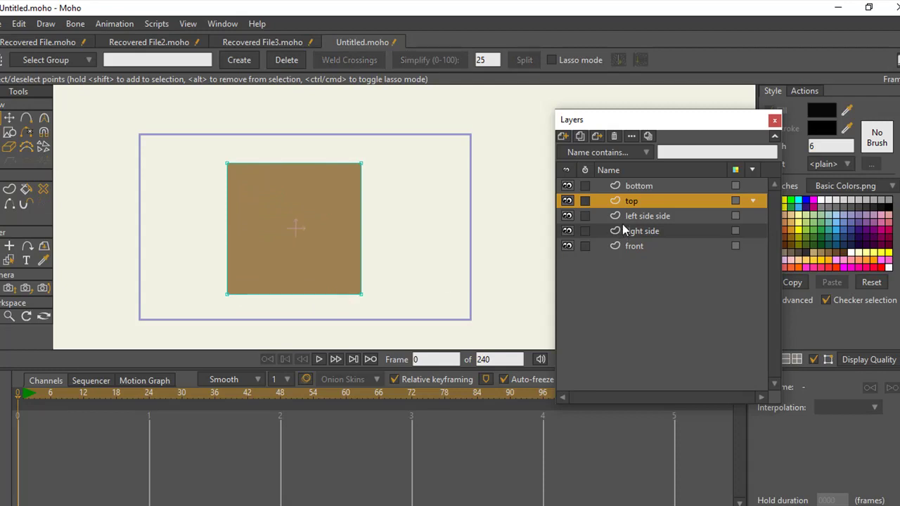
# - Delete the door from the left side side layer
pyautogui.click(654, 217)
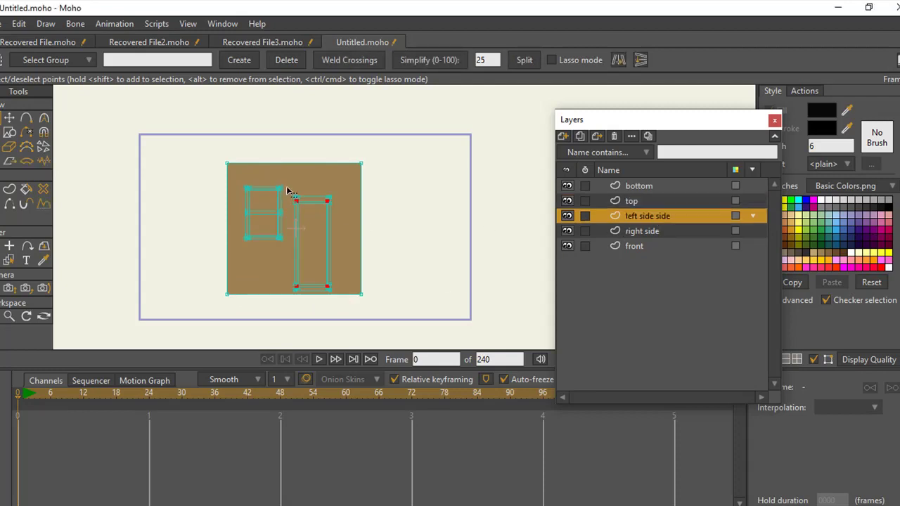
pyautogui.moveTo(287, 293); pyautogui.dragTo(340, 298)
pyautogui.hotkey('ctrl', 'a')
pyautogui.press('Delete')
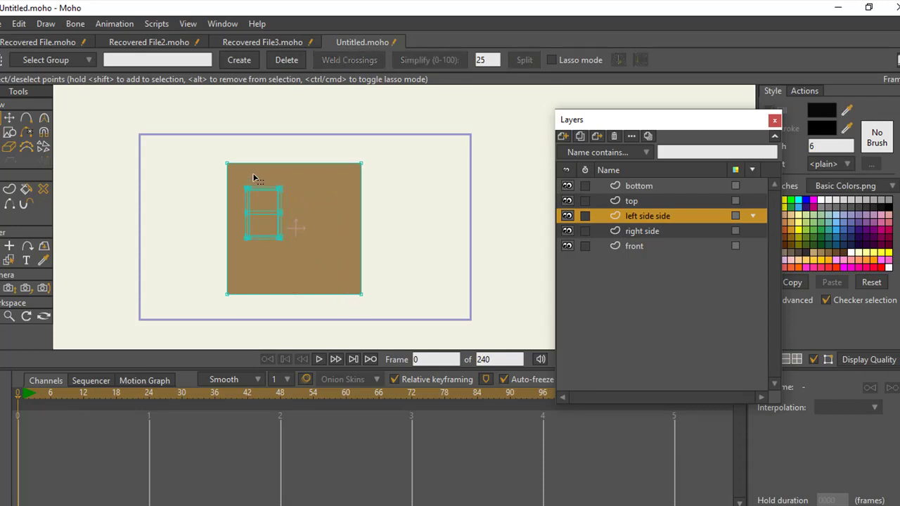
# - Duplicate the window on the left side side layer and place the copy level beside it on the wall's right half
pyautogui.hotkey('ctrl', 'a')
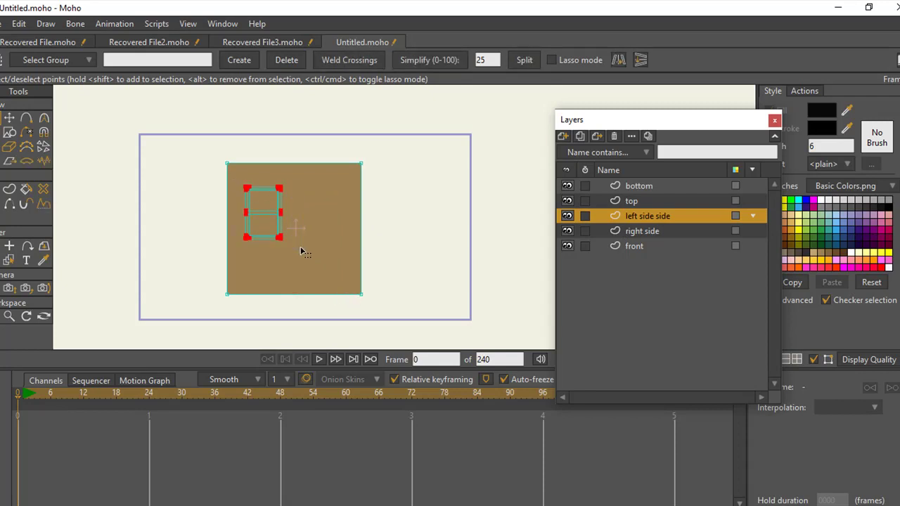
pyautogui.hotkey('ctrl', 'c')
pyautogui.hotkey('ctrl', 'v')
pyautogui.moveTo(274, 210); pyautogui.dragTo(337, 210)
# - Delete the door from the right side layer
pyautogui.click(680, 230)
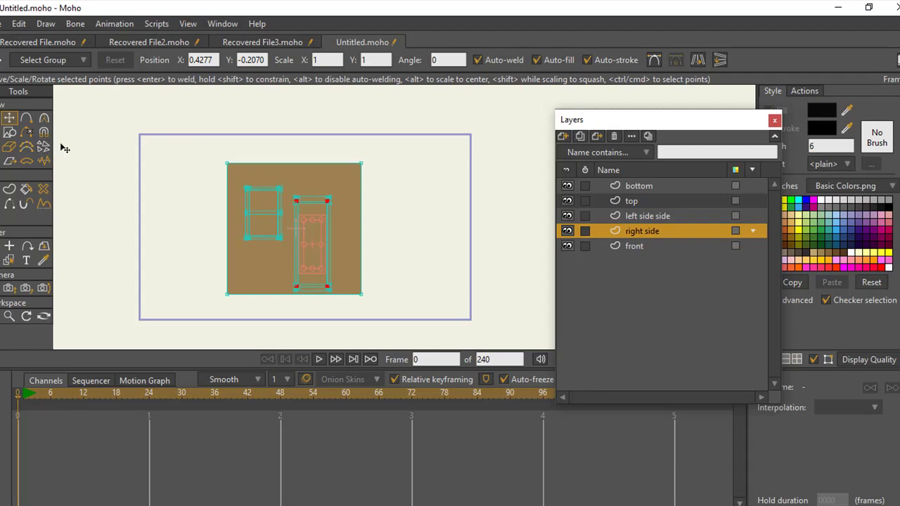
pyautogui.press('g')
pyautogui.moveTo(286, 185); pyautogui.dragTo(353, 302)
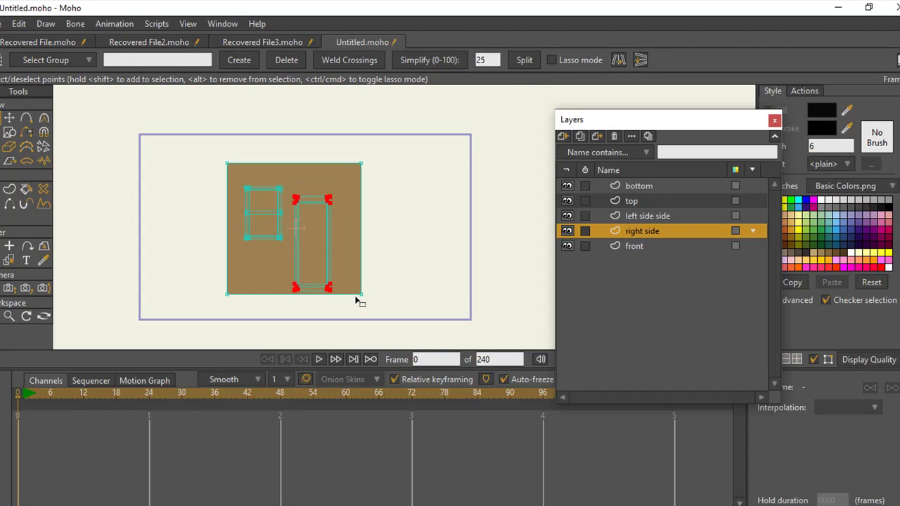
pyautogui.press('Delete')
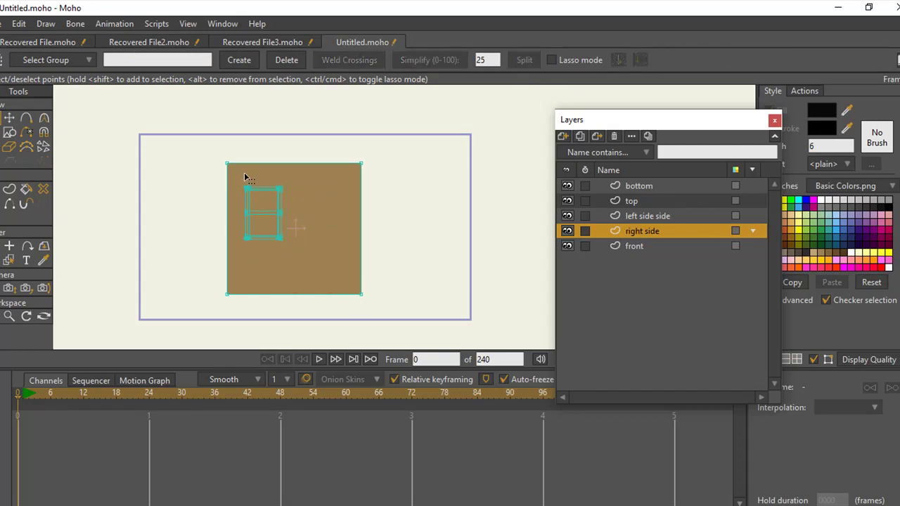
# - Duplicate the window on the right side layer and place the copy level beside it on the wall's right half
pyautogui.hotkey('ctrl', 'a')
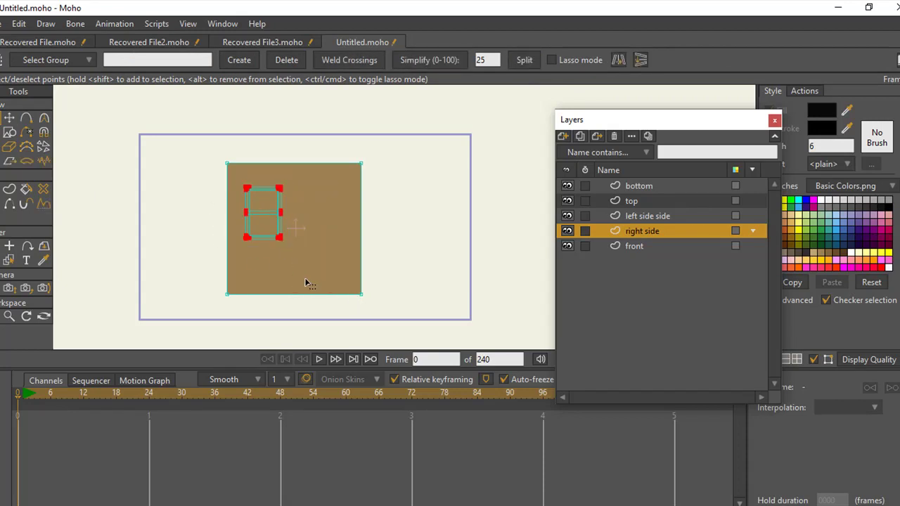
pyautogui.hotkey('ctrl', 'c')
pyautogui.hotkey('ctrl', 'v')
pyautogui.moveTo(263, 217); pyautogui.dragTo(328, 225)
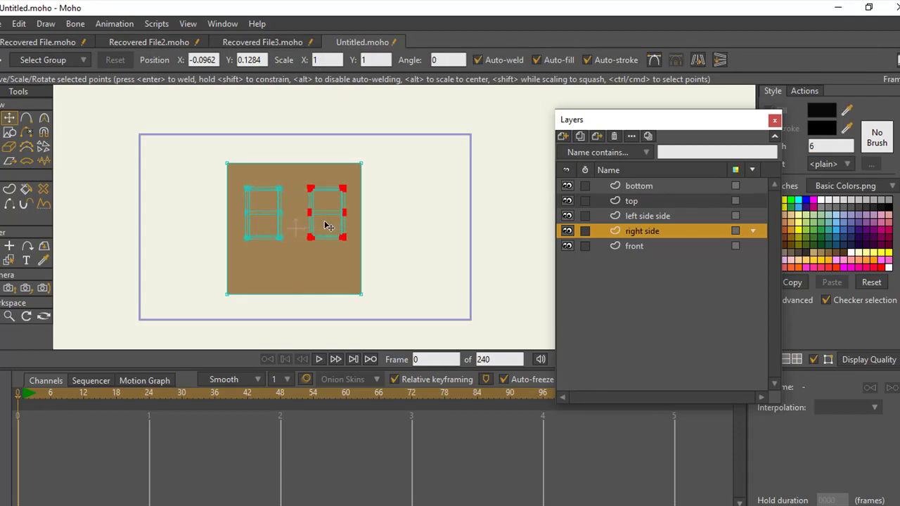
pyautogui.moveTo(328, 226); pyautogui.dragTo(329, 226)
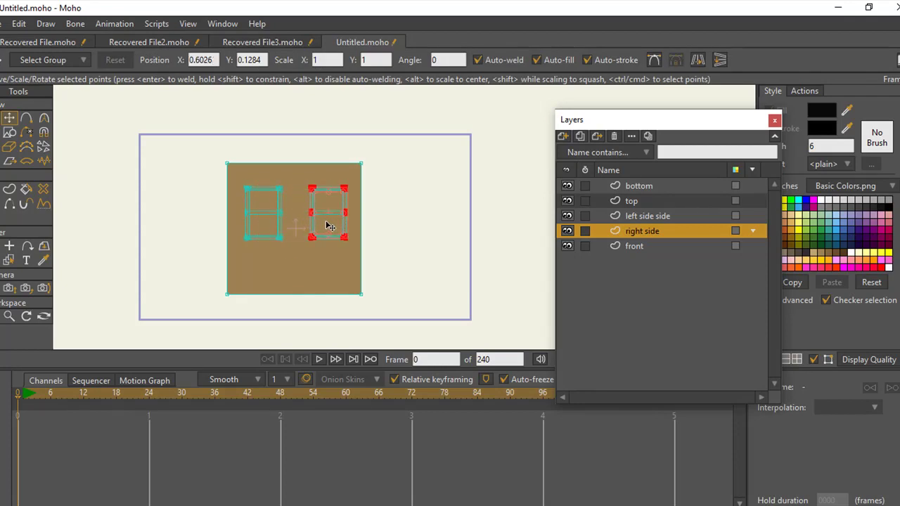
# - Move the whole right side layer to the left of the front wall and the left side side layer to its right, edges adjoining
pyautogui.click(633, 245)
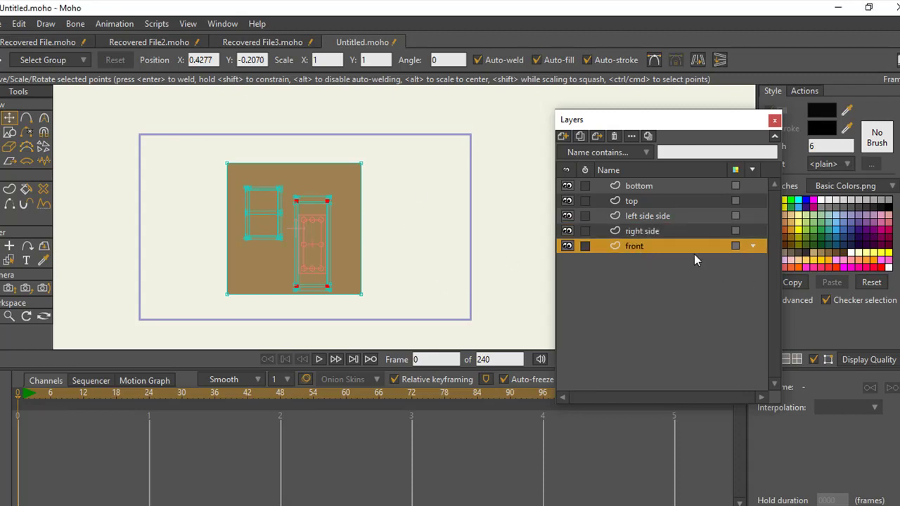
pyautogui.click(648, 232)
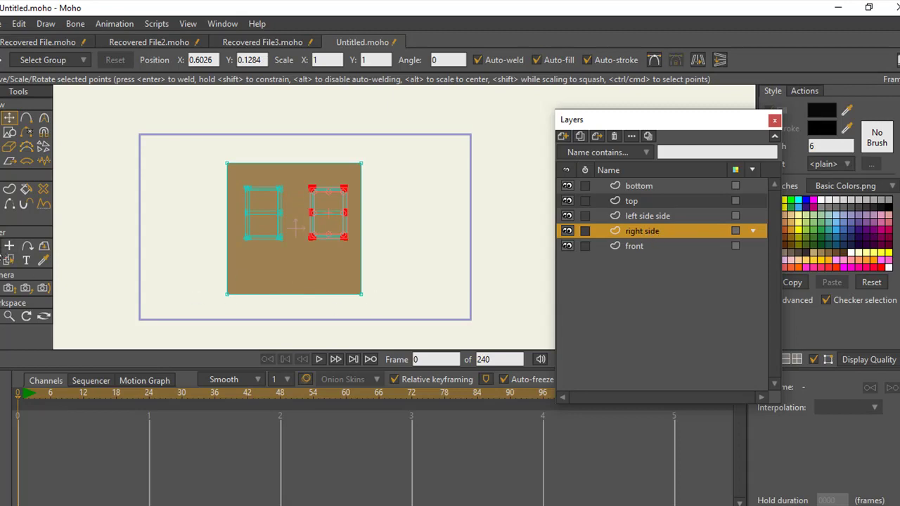
pyautogui.click(9, 245)
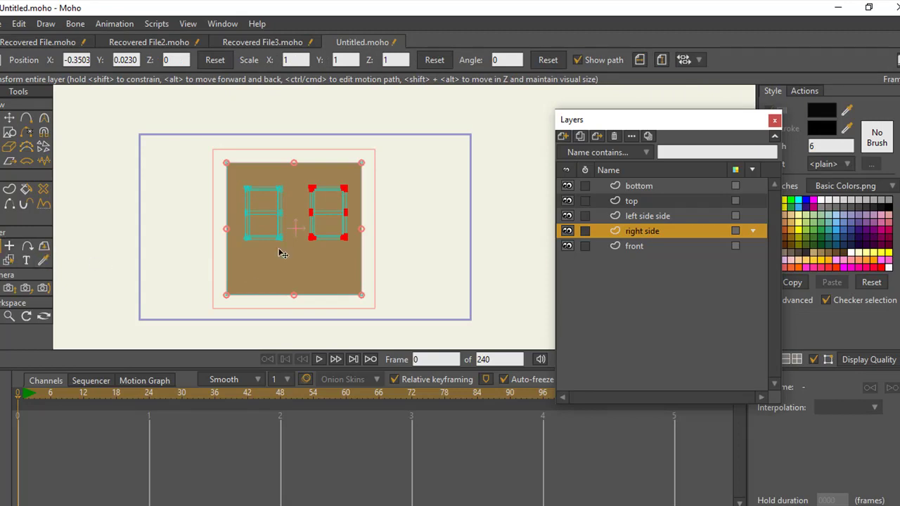
pyautogui.moveTo(300, 229); pyautogui.dragTo(167, 248)
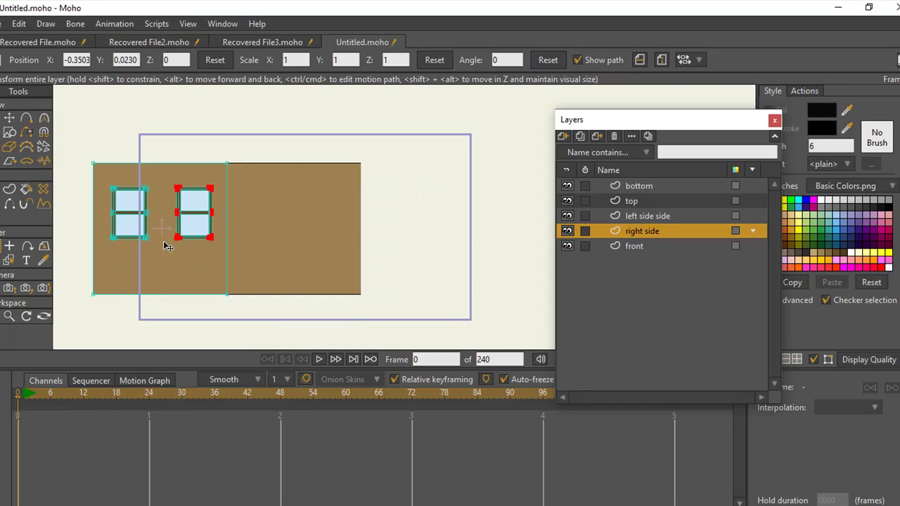
pyautogui.moveTo(167, 246); pyautogui.dragTo(165, 243)
pyautogui.click(661, 216)
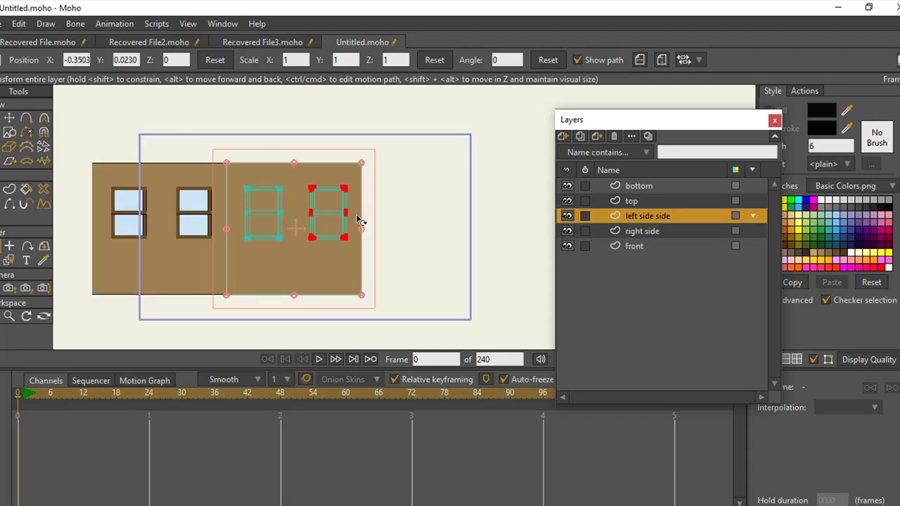
pyautogui.moveTo(302, 225); pyautogui.dragTo(434, 221)
# - Fine-align the side layers with the front wall's edges, placing right side at about X -1.789 and left side side at about X 1.084
pyautogui.click(694, 230)
pyautogui.scroll(5, 200, 236)
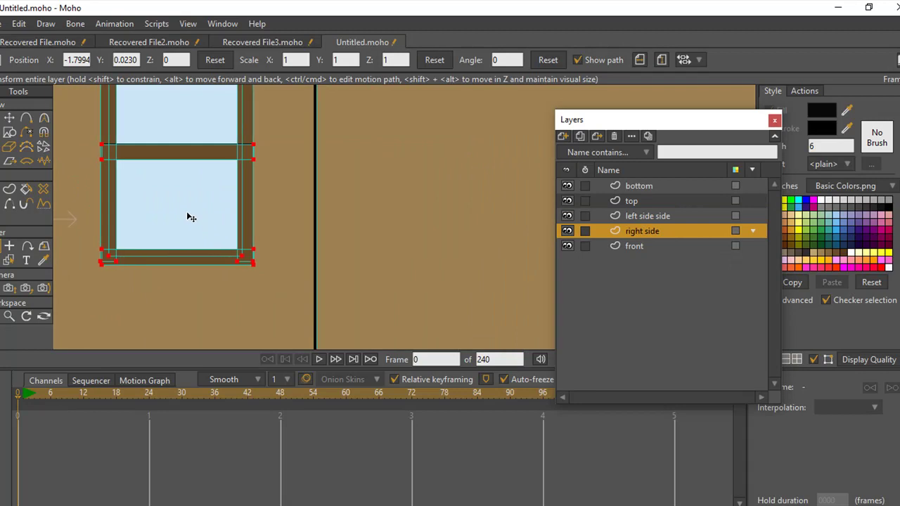
pyautogui.hscroll(10, 190, 218)
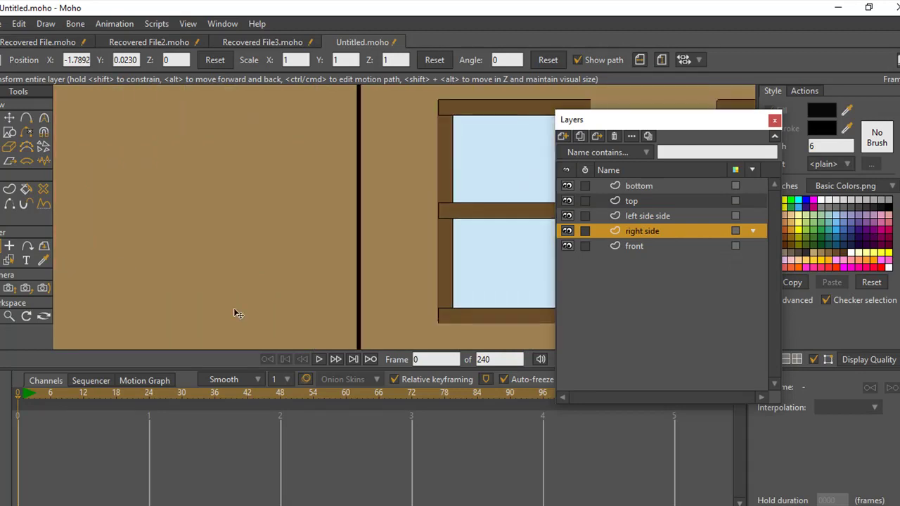
pyautogui.click(638, 217)
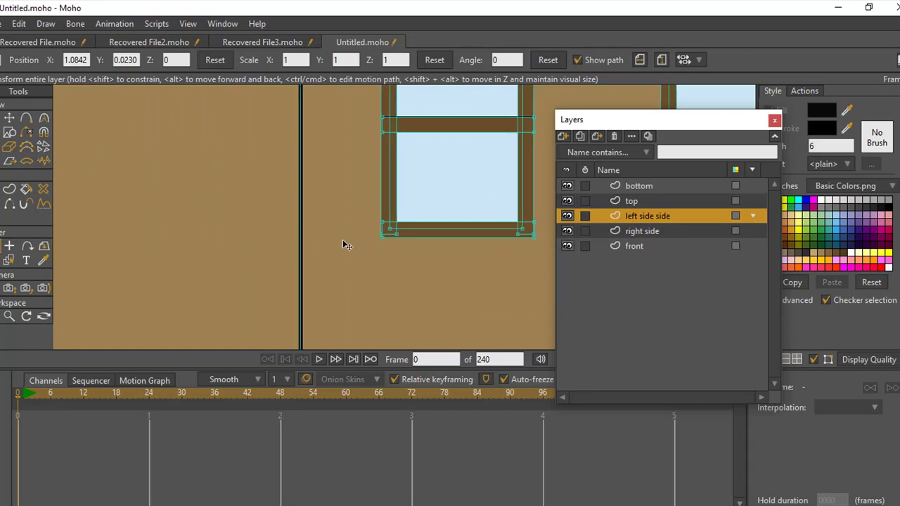
# - Set the left side side layer's origin on its lower corner adjoining the front wall, at about X -0.486, Y -0.746
pyautogui.scroll(-3, 344, 244)
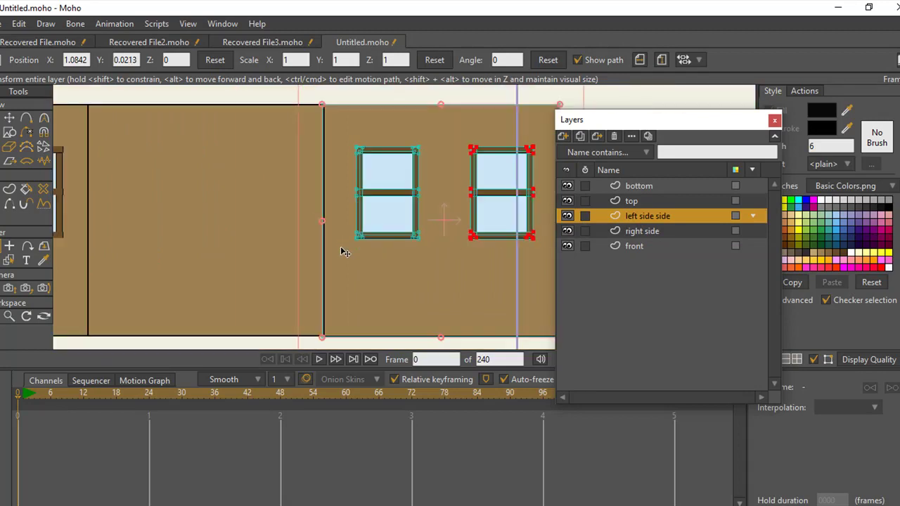
pyautogui.scroll(1, 365, 288)
pyautogui.scroll(-4, 366, 292)
pyautogui.scroll(1, 411, 196)
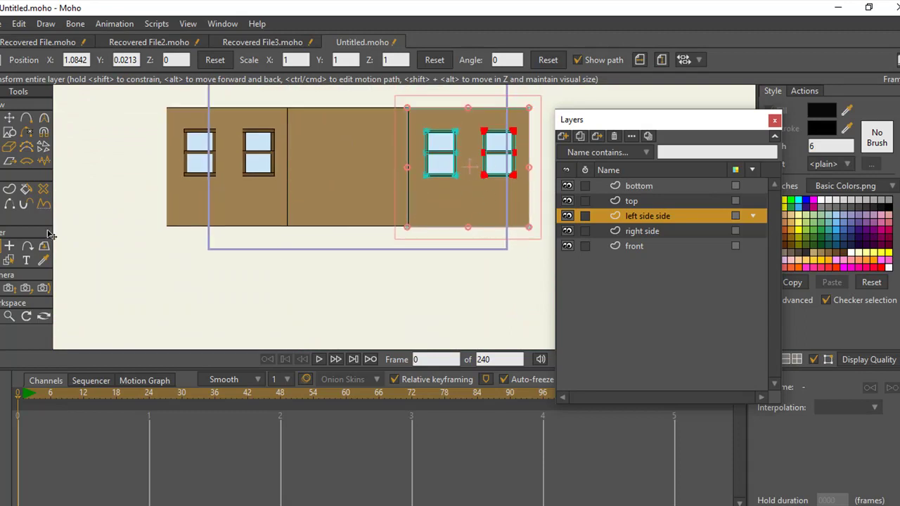
pyautogui.click(9, 245)
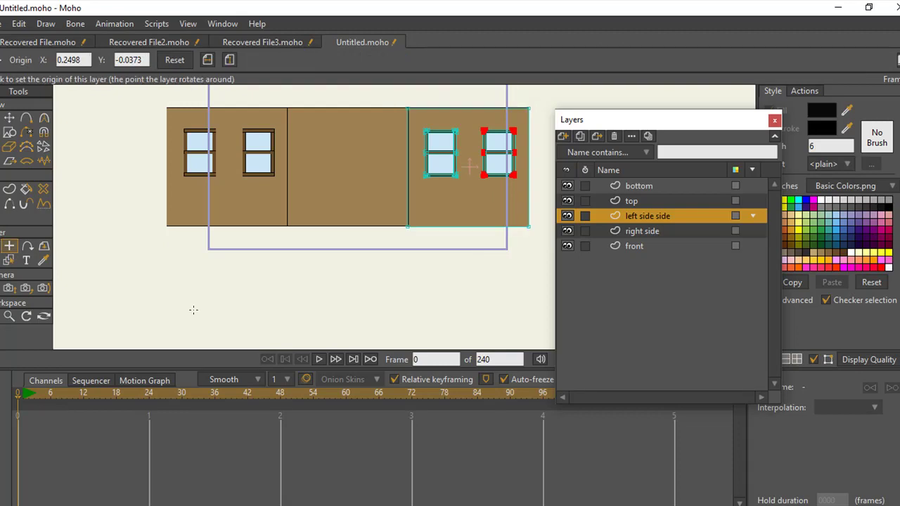
pyautogui.scroll(5, 457, 190)
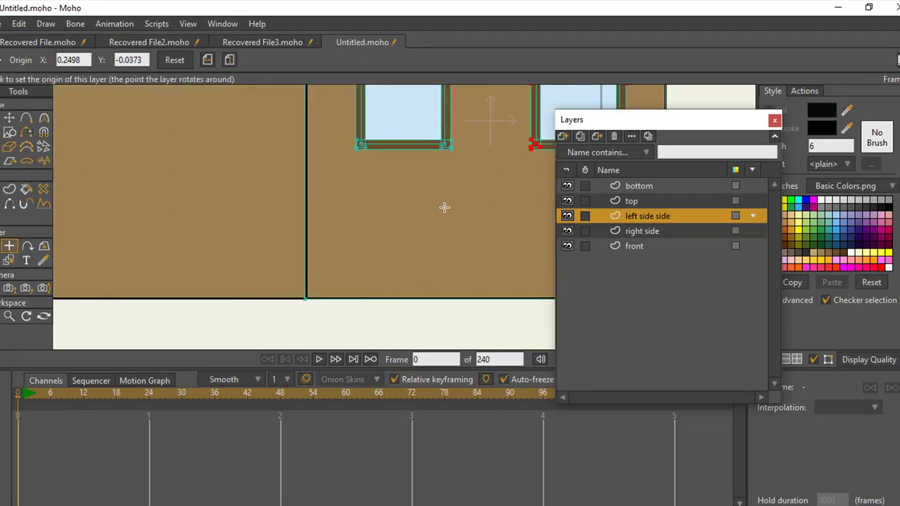
pyautogui.scroll(2, 351, 267)
pyautogui.scroll(2, 371, 201)
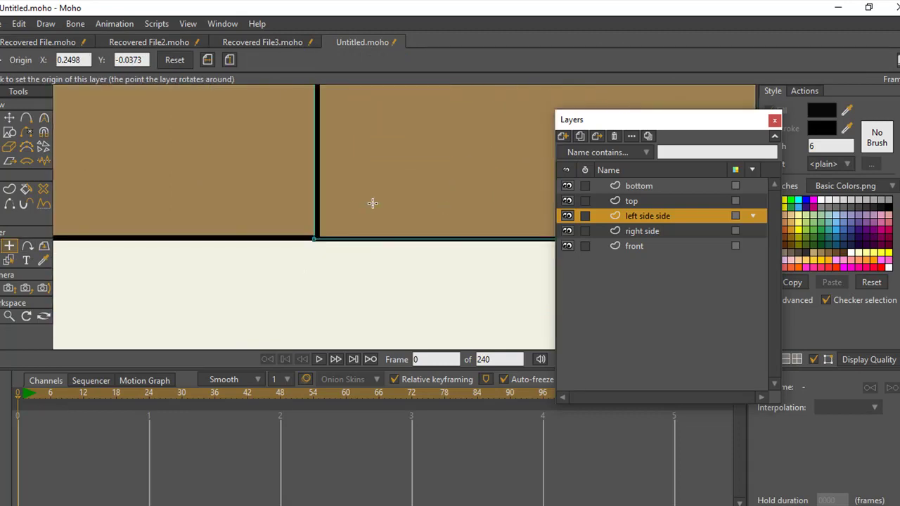
pyautogui.click(314, 240)
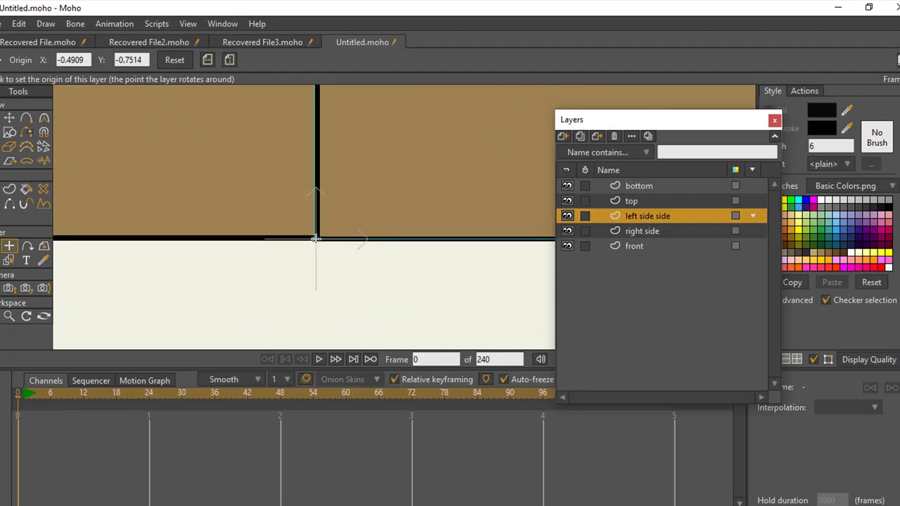
pyautogui.click(317, 237)
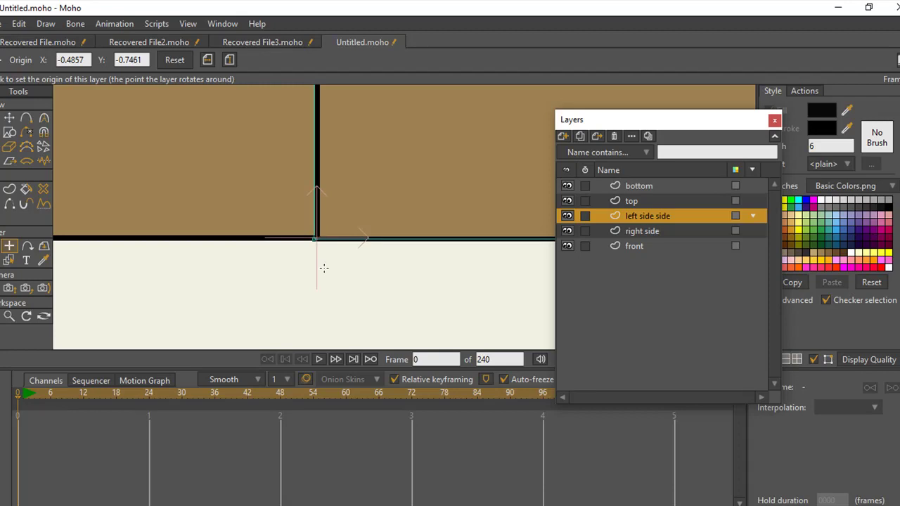
# - Set the right side layer's origin on its lower corner adjoining the front wall, at about X 0.949, Y -0.748
pyautogui.click(651, 232)
pyautogui.moveTo(498, 214); pyautogui.dragTo(336, 241)
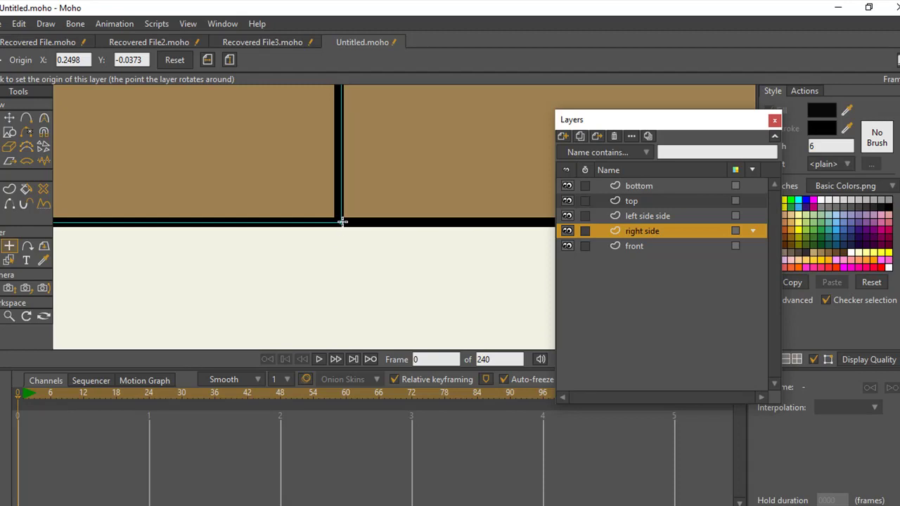
pyautogui.click(339, 221)
pyautogui.moveTo(338, 222); pyautogui.dragTo(340, 221)
pyautogui.scroll(-6, 339, 221)
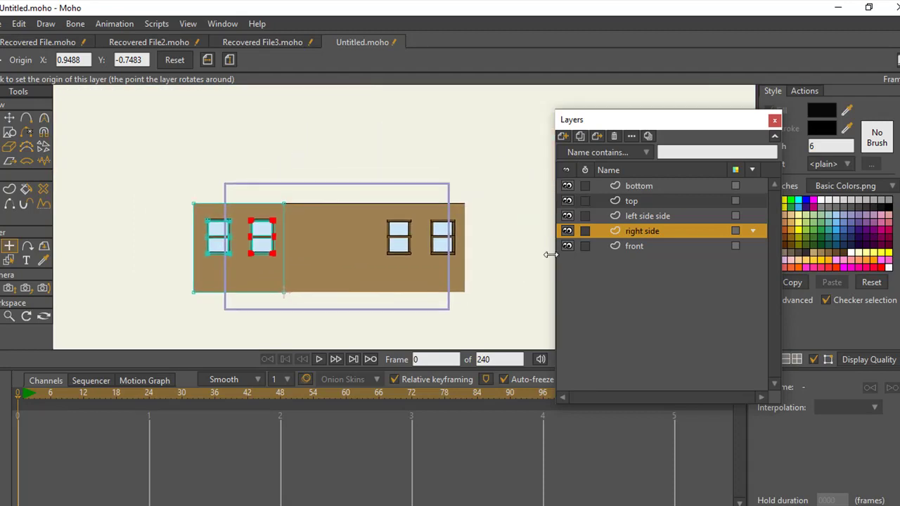
# - Move the bottom layer straight down until its upper edge meets the front wall's lower edge, at about Y -1.390
pyautogui.click(651, 185)
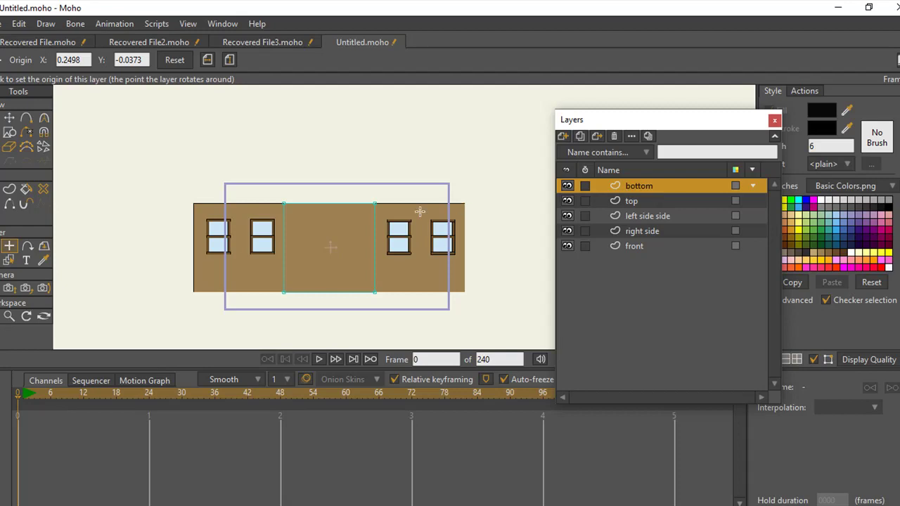
pyautogui.click(3, 246)
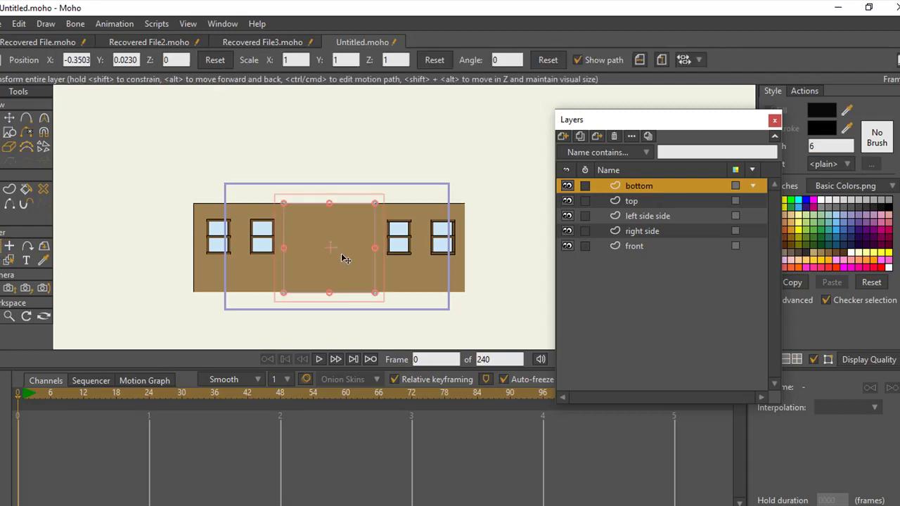
pyautogui.moveTo(333, 249); pyautogui.dragTo(324, 343)
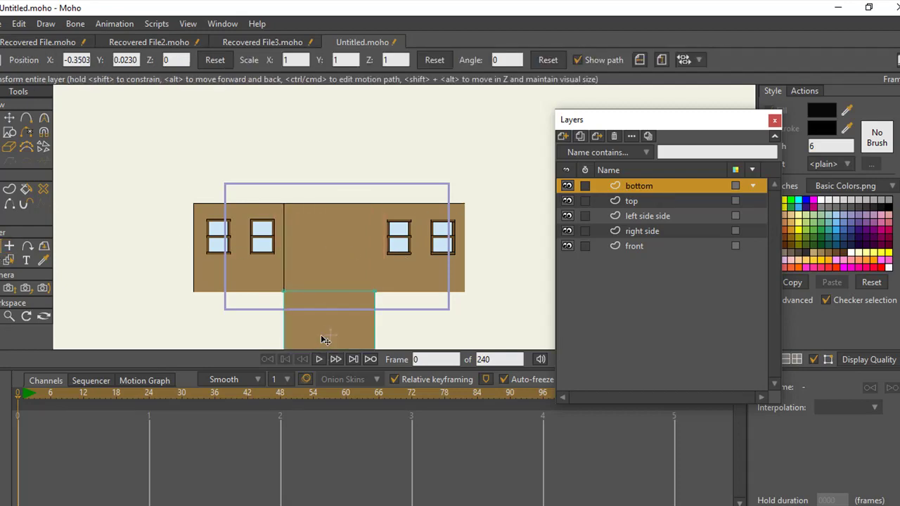
pyautogui.scroll(6, 352, 291)
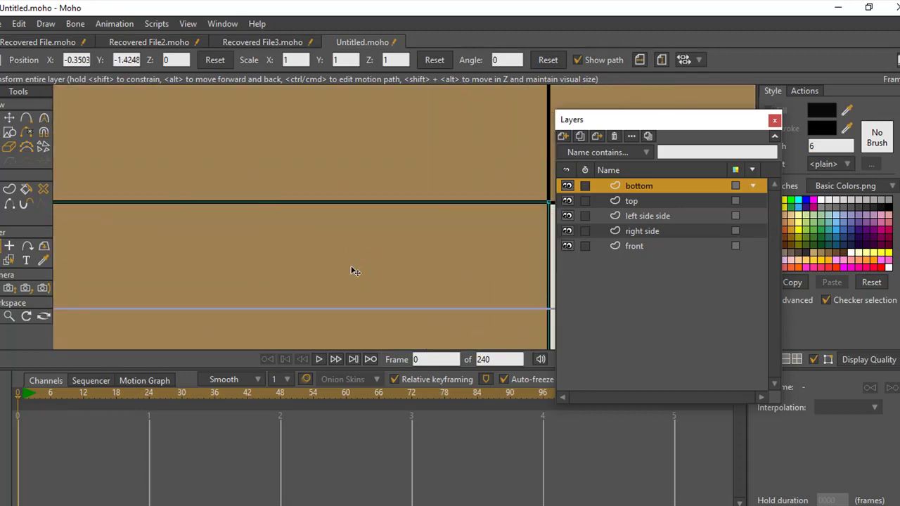
pyautogui.scroll(-4, 414, 260)
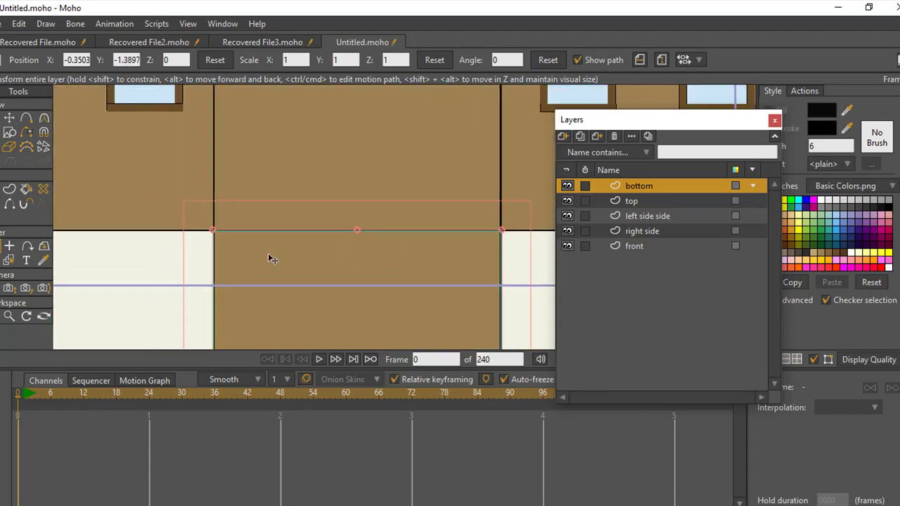
# - Set the bottom layer's origin near the middle of its upper edge, at about X 0.188, Y 0.664
pyautogui.click(11, 246)
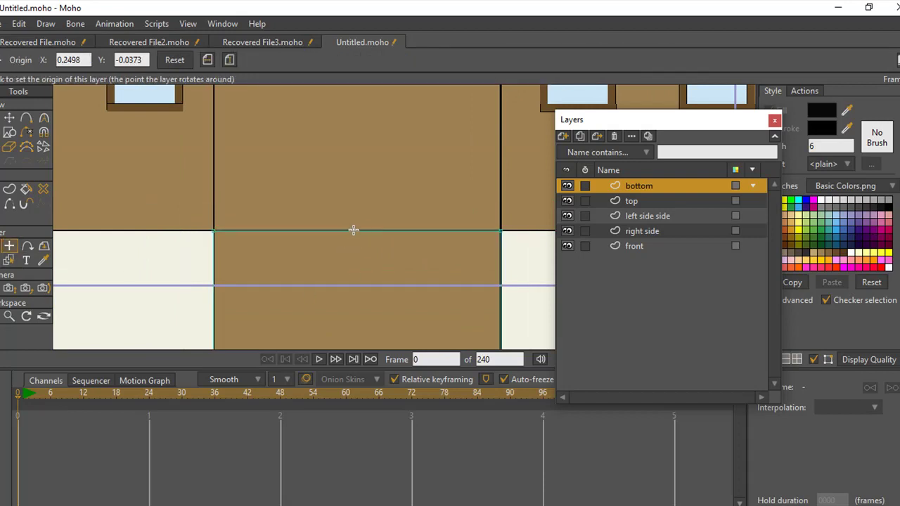
pyautogui.scroll(4, 353, 230)
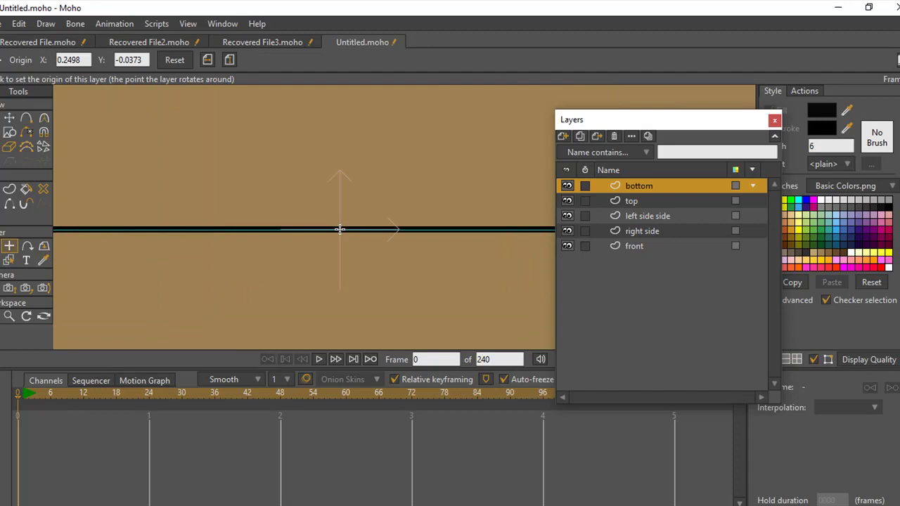
pyautogui.click(341, 229)
pyautogui.scroll(-5, 350, 255)
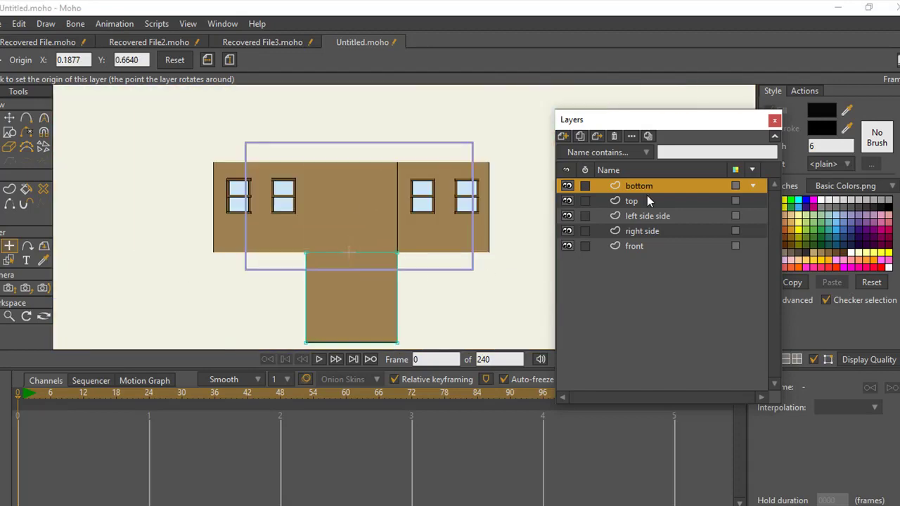
# - Move the top layer straight up until its lower edge meets the front wall's upper edge, at about Y 1.436
pyautogui.click(646, 201)
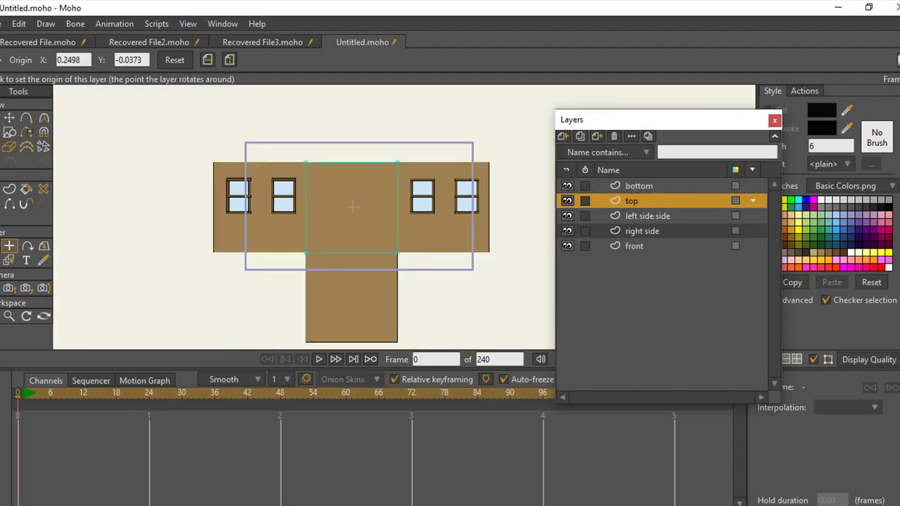
pyautogui.click(9, 245)
pyautogui.moveTo(344, 224); pyautogui.dragTo(347, 136)
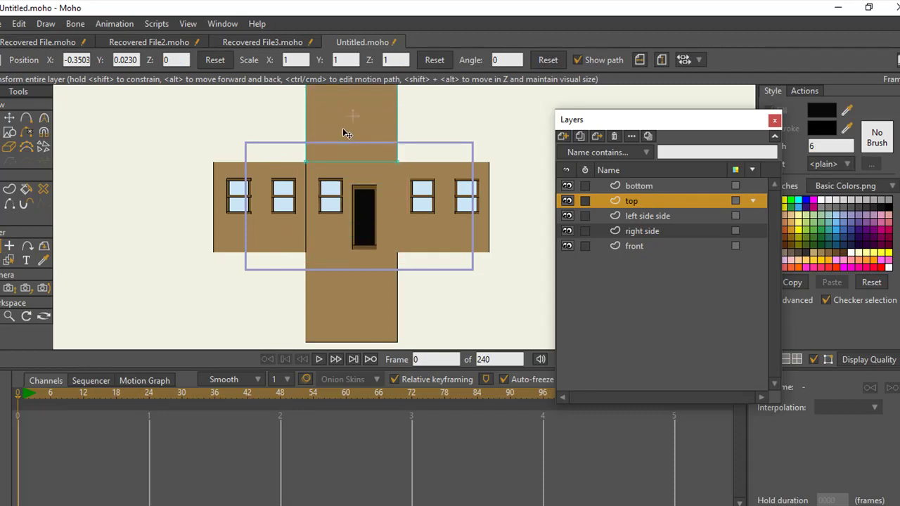
pyautogui.scroll(3, 345, 200)
pyautogui.scroll(4, 345, 199)
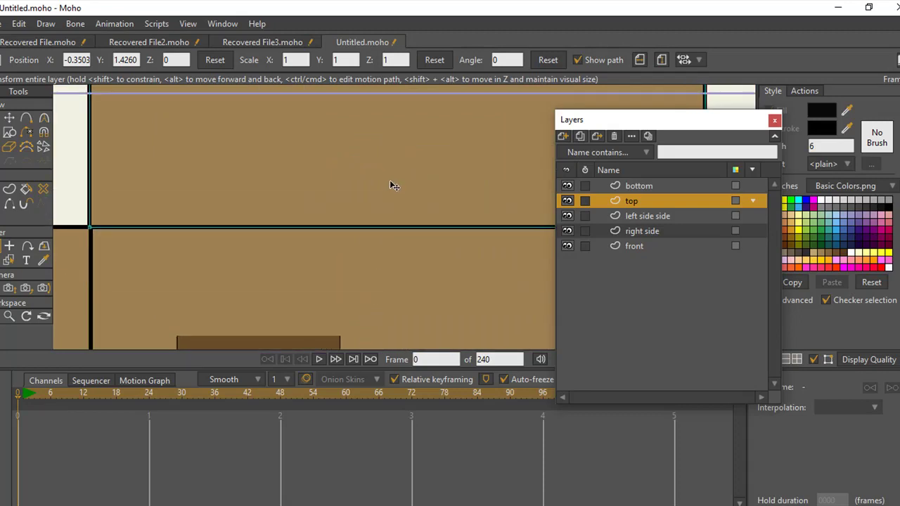
pyautogui.scroll(-3, 391, 201)
pyautogui.scroll(3, 392, 205)
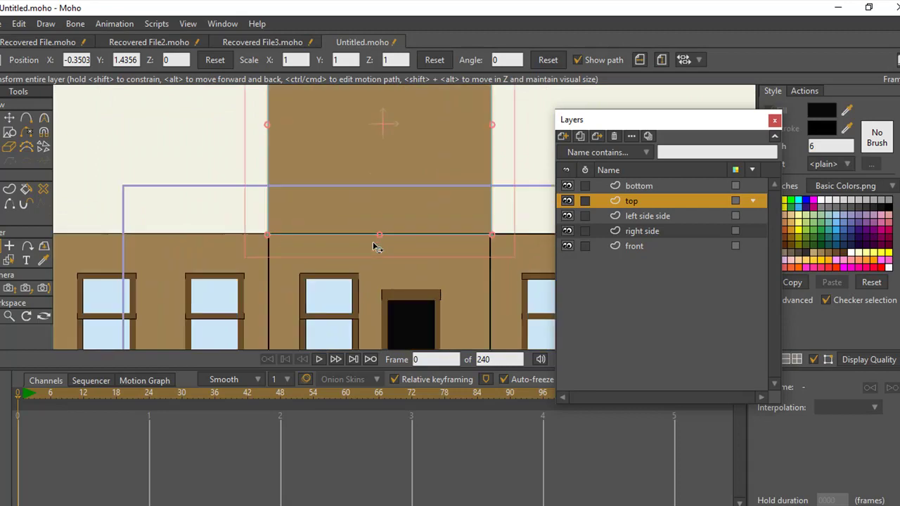
# - Set the top layer's origin near the middle of its lower edge, at about X 0.238, Y -0.748
pyautogui.click(10, 245)
pyautogui.scroll(5, 279, 246)
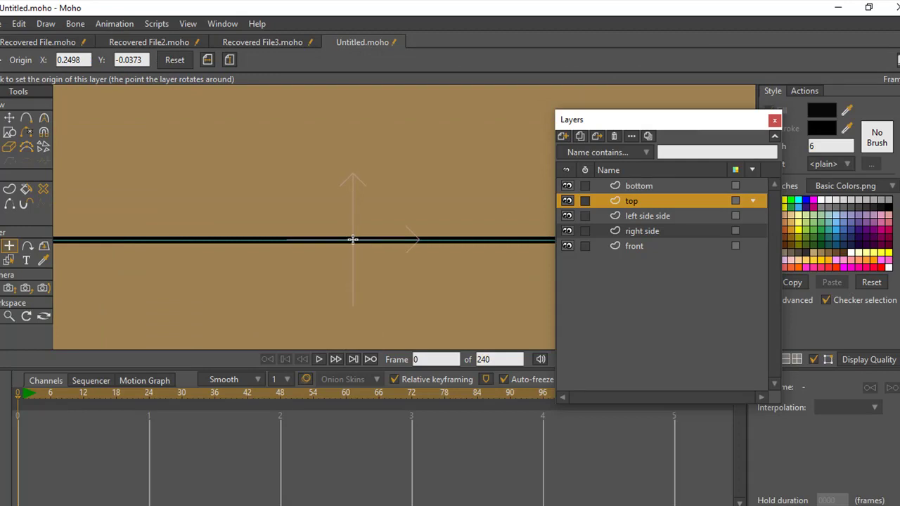
pyautogui.click(353, 239)
pyautogui.scroll(-6, 353, 240)
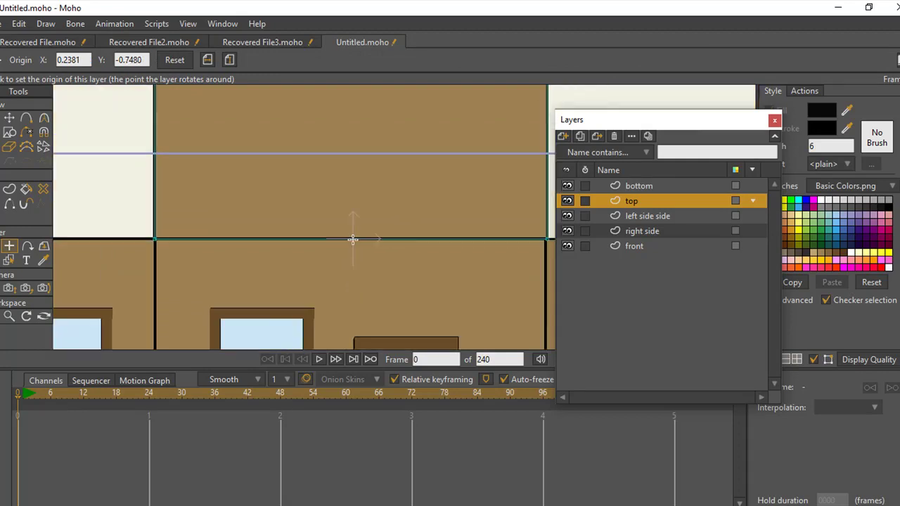
pyautogui.scroll(5, 354, 251)
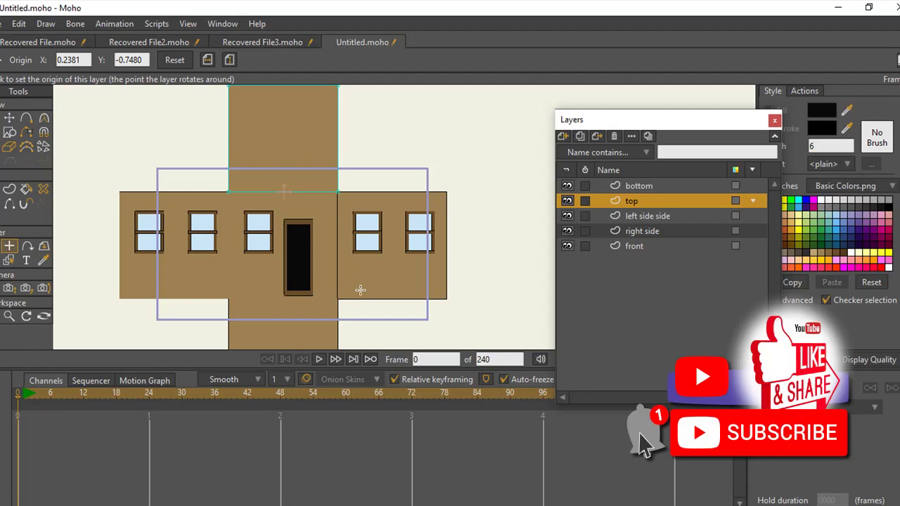
# - Try a 3D Y rotation of 90 on the top layer and undo it
pyautogui.click(46, 250)
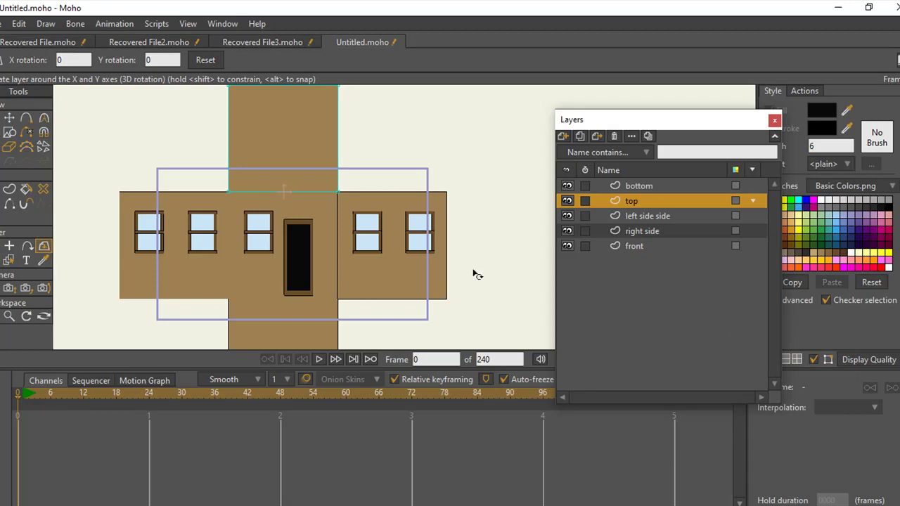
pyautogui.click(152, 60)
pyautogui.press('Return')
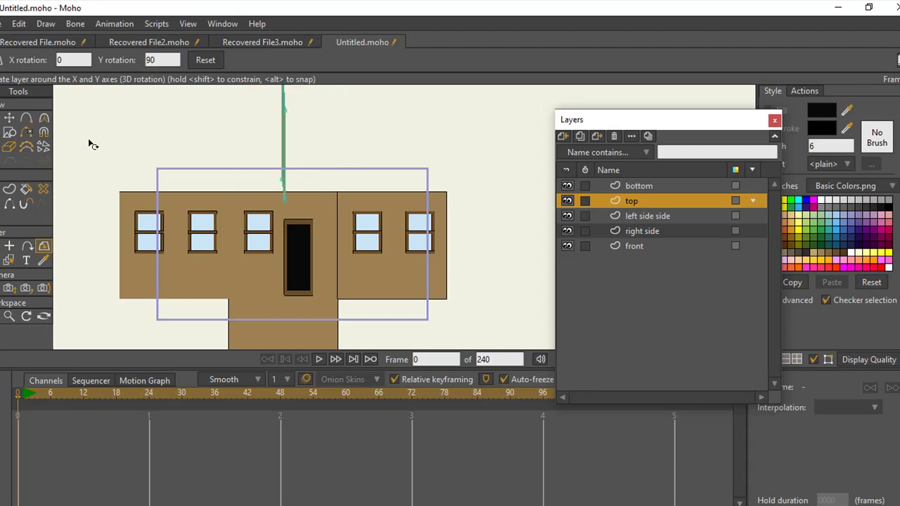
pyautogui.hotkey('ctrl', 'z')
# - Fold the top layer backward, trying an X rotation of 90 and changing it to -90
pyautogui.click(85, 60)
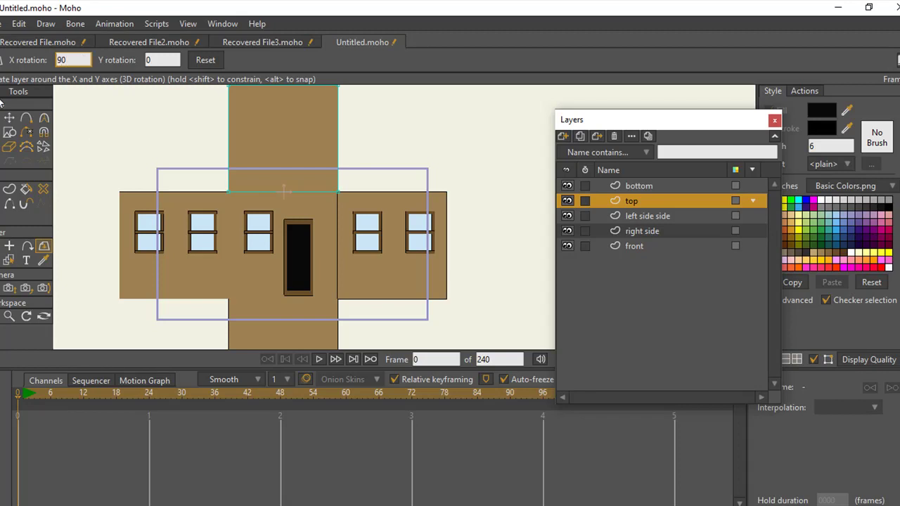
pyautogui.write('90')
pyautogui.press('Return')
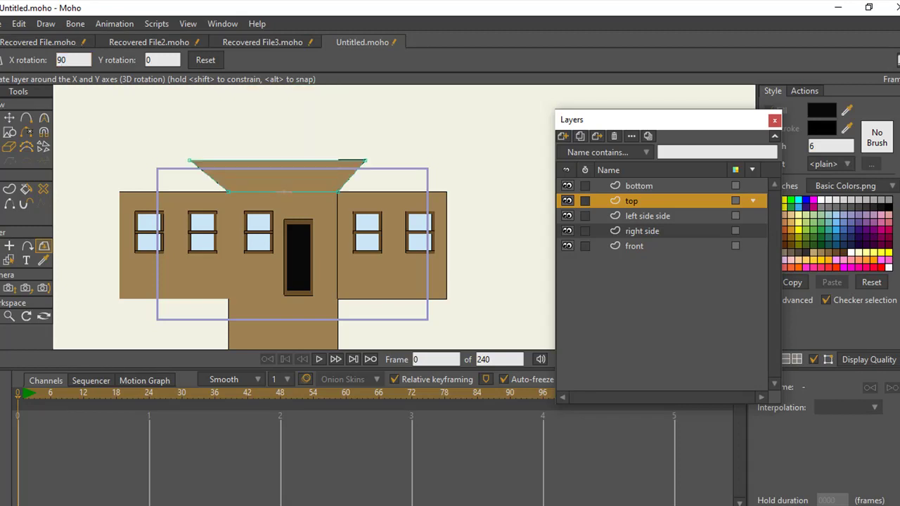
pyautogui.click(59, 60)
pyautogui.write('-')
pyautogui.press('Return')
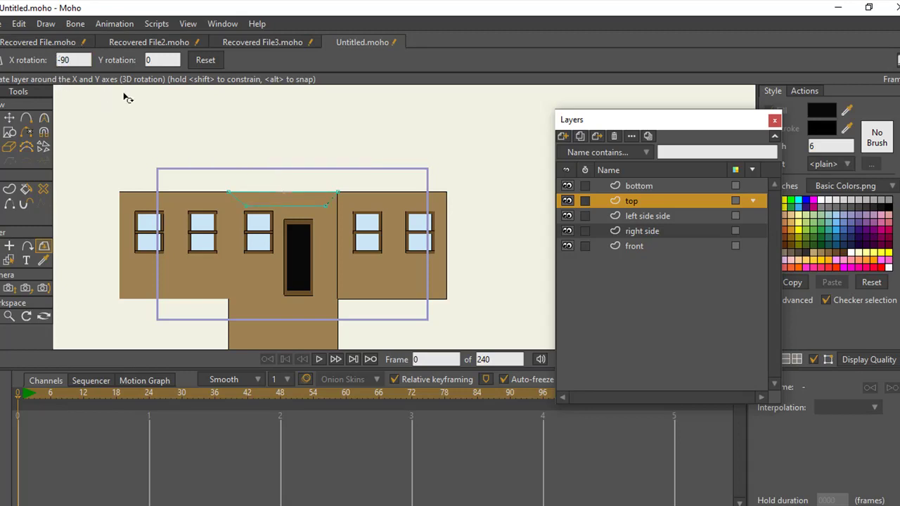
# - Fold the bottom layer backward with an X rotation of 90
pyautogui.click(638, 186)
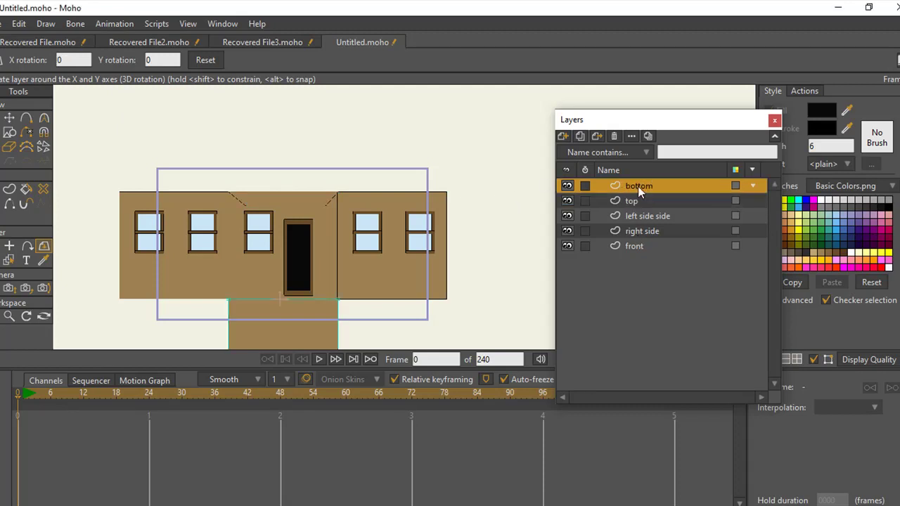
pyautogui.click(73, 60)
pyautogui.write('90')
pyautogui.press('Return')
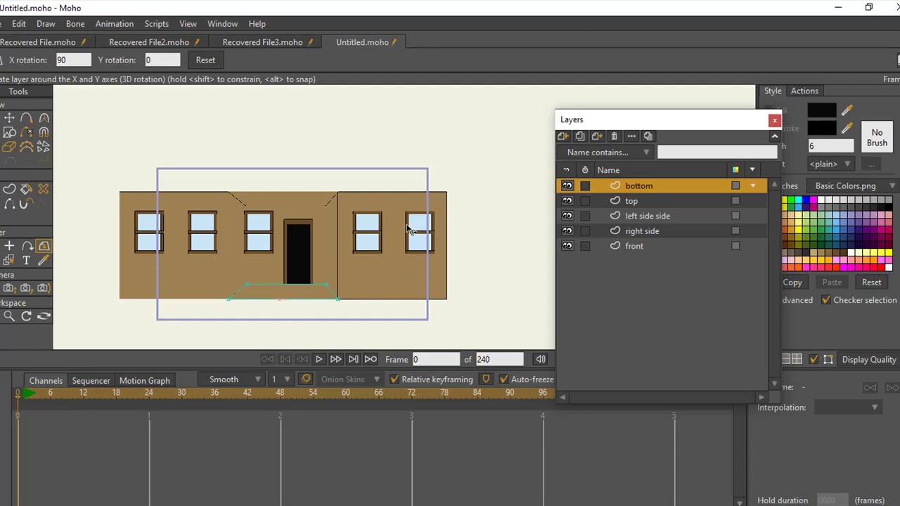
# - Fold the left side side layer backward with a Y rotation of 90
pyautogui.click(663, 204)
pyautogui.click(668, 217)
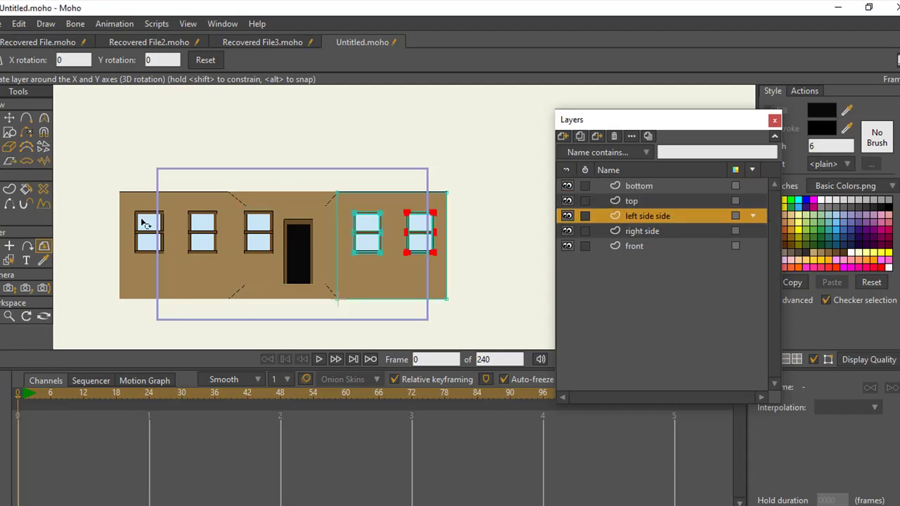
pyautogui.click(166, 59)
pyautogui.press('Return')
pyautogui.write('90')
pyautogui.press('Return')
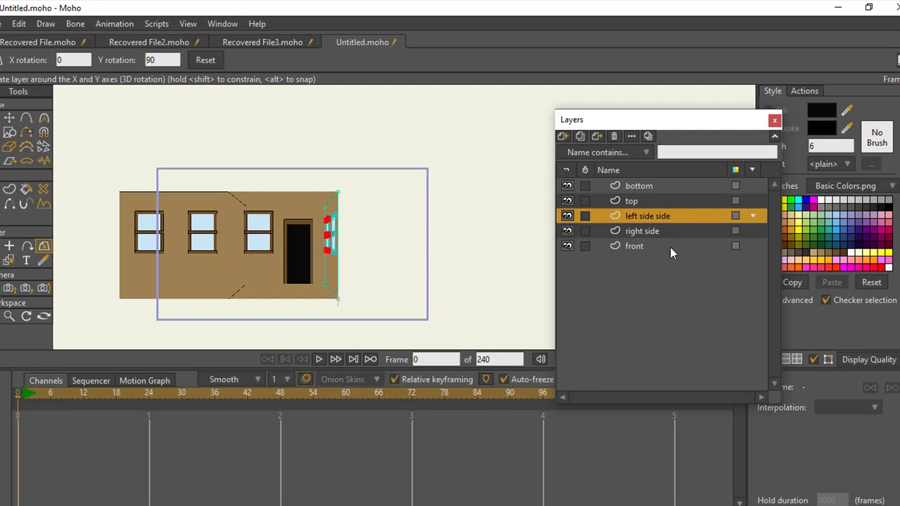
# - Fold the right side layer backward with a Y rotation of -90
pyautogui.click(652, 231)
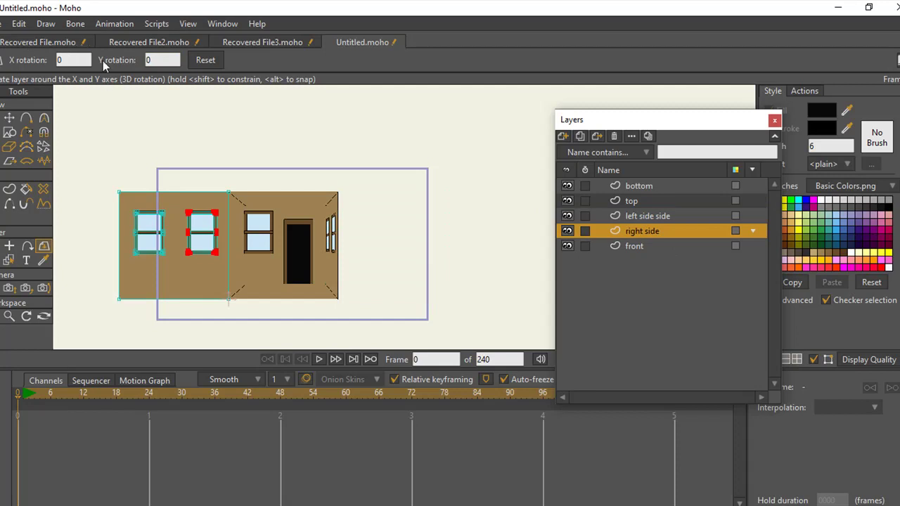
pyautogui.click(169, 61)
pyautogui.write('-90')
pyautogui.press('Return')
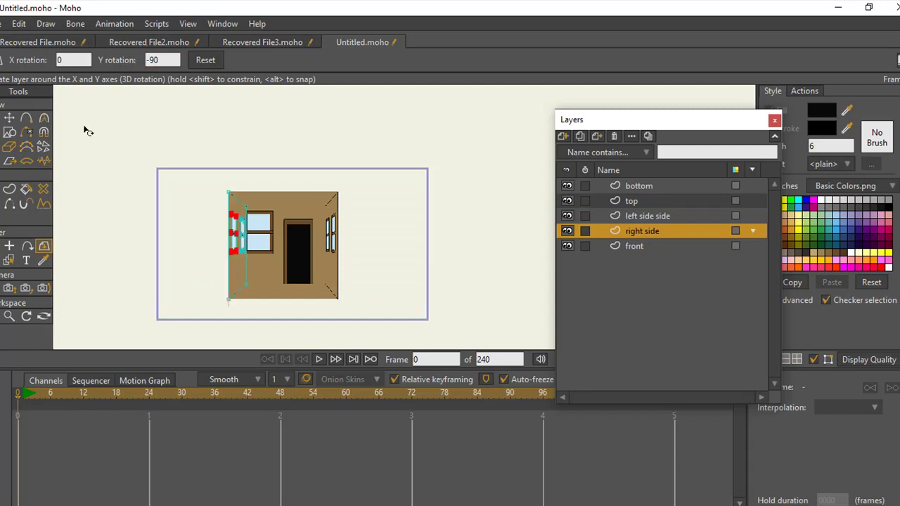
# - Move the front layer to the top of the layer stack and the bottom layer to its end
pyautogui.scroll(1, 297, 251)
pyautogui.scroll(3, 296, 251)
pyautogui.scroll(-2, 298, 248)
pyautogui.moveTo(297, 248); pyautogui.dragTo(315, 214)
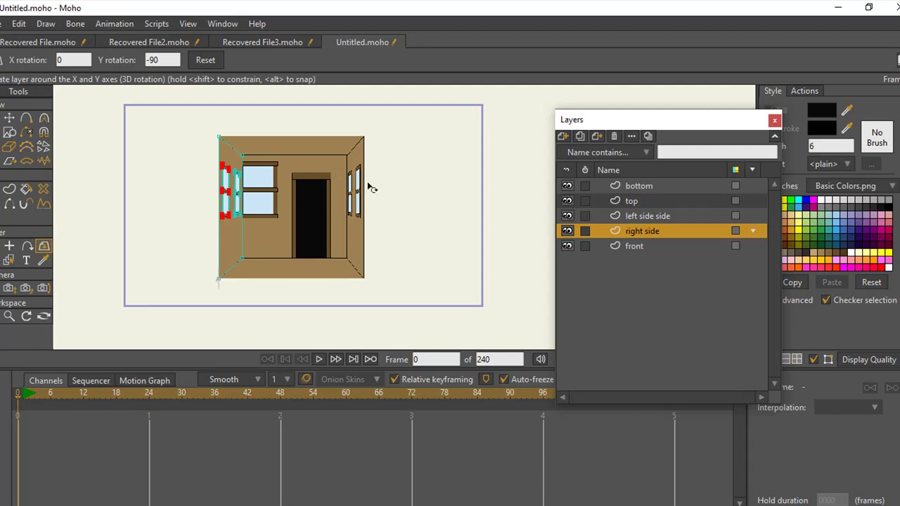
pyautogui.click(661, 248)
pyautogui.moveTo(664, 185); pyautogui.dragTo(664, 183)
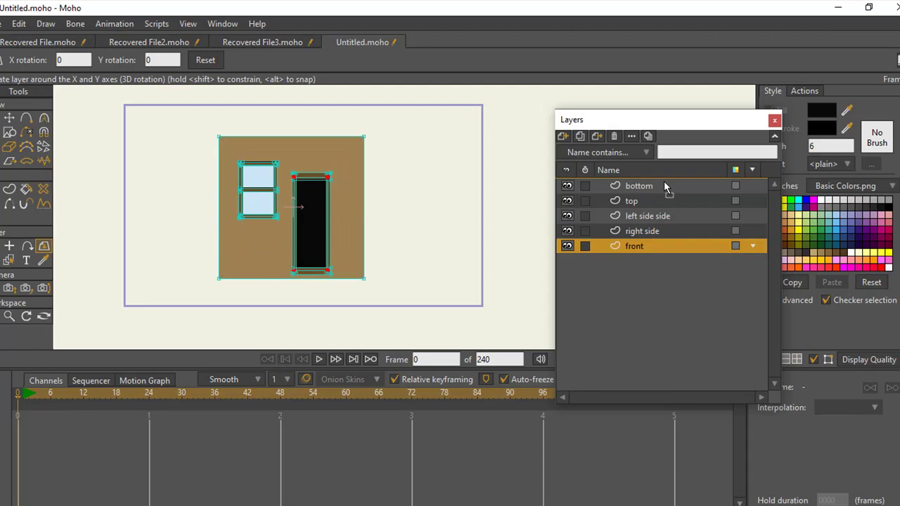
pyautogui.click(656, 202)
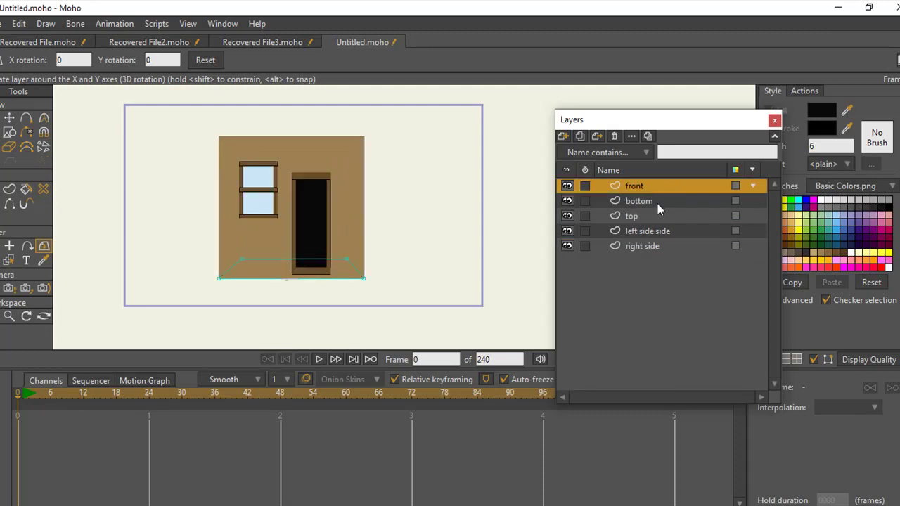
pyautogui.moveTo(656, 204); pyautogui.dragTo(662, 252)
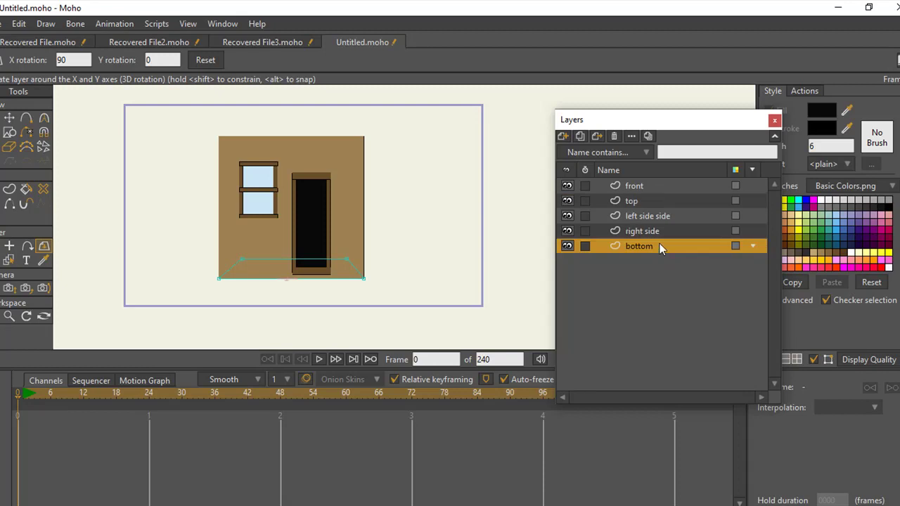
# - Move the top layer above the front layer and check the side and bottom layers in the stack
pyautogui.click(651, 201)
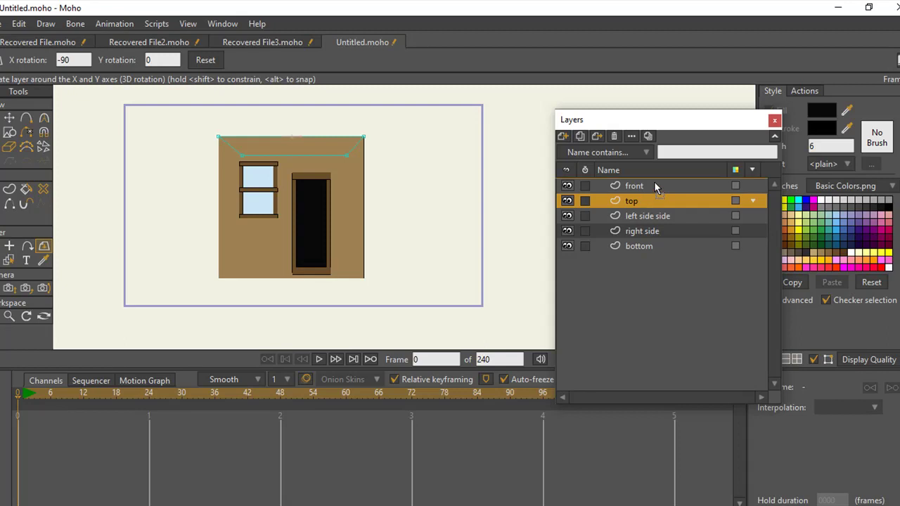
pyautogui.moveTo(654, 182); pyautogui.dragTo(654, 182)
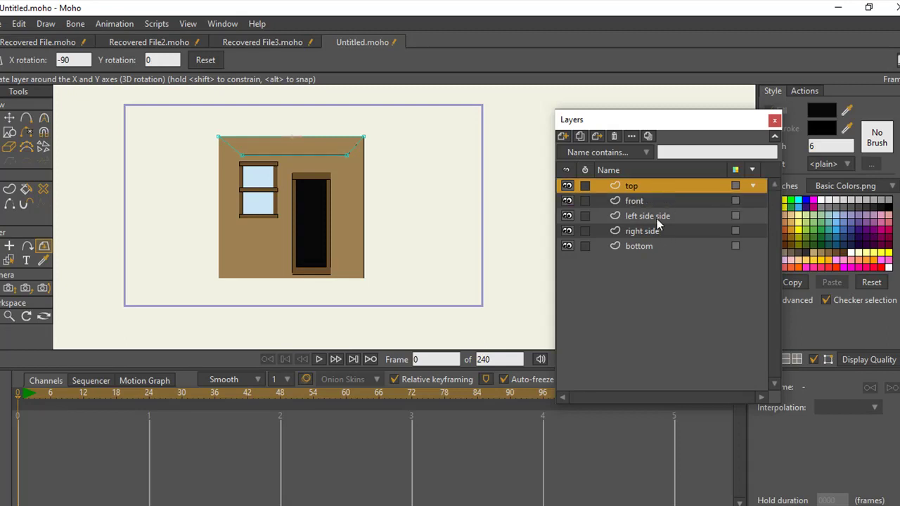
pyautogui.click(648, 218)
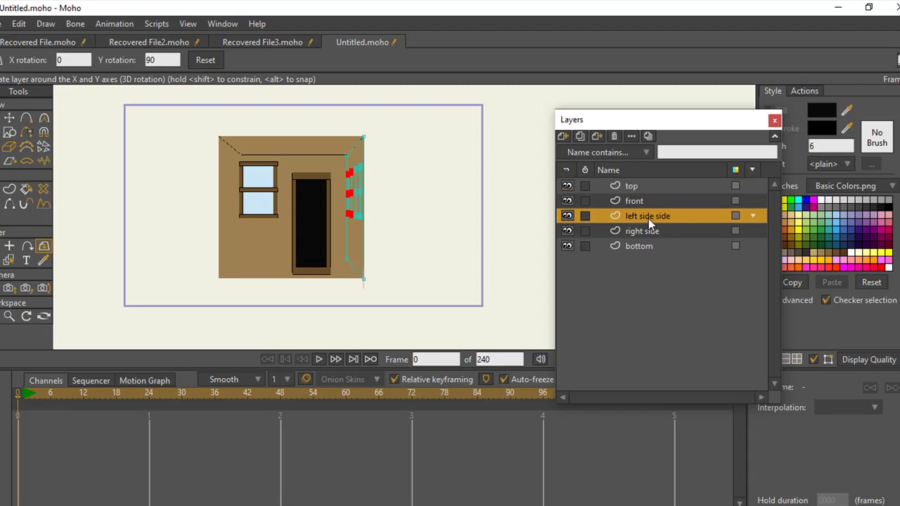
pyautogui.click(651, 230)
pyautogui.click(648, 248)
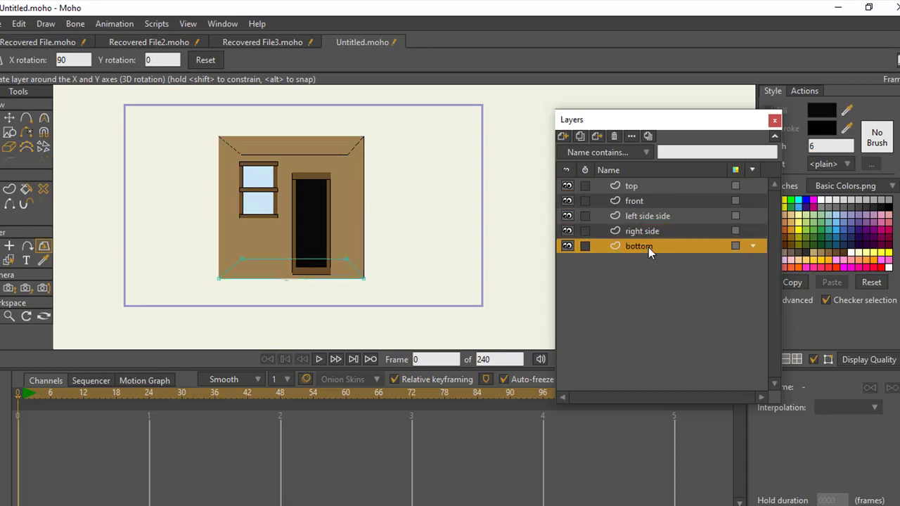
# - Group the top, front, left side side, right side and bottom layers together in a new group layer
pyautogui.click(645, 186)
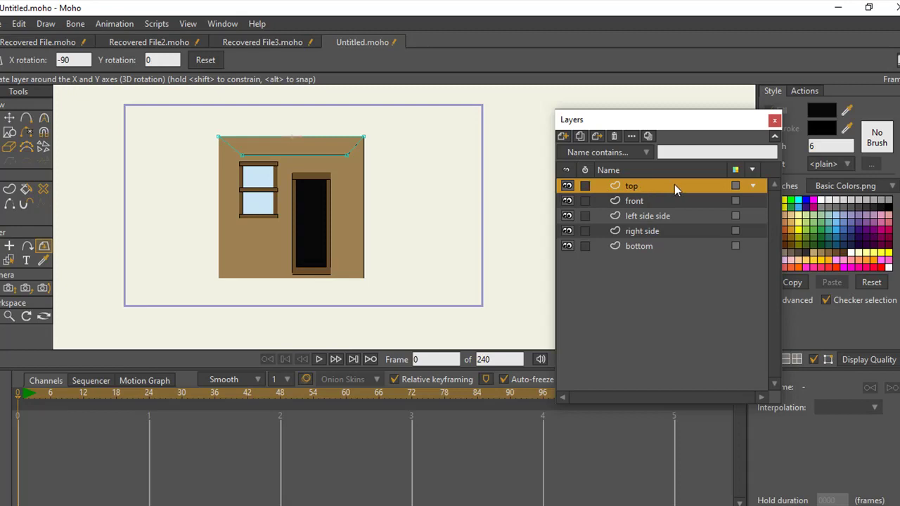
pyautogui.doubleClick(632, 186)
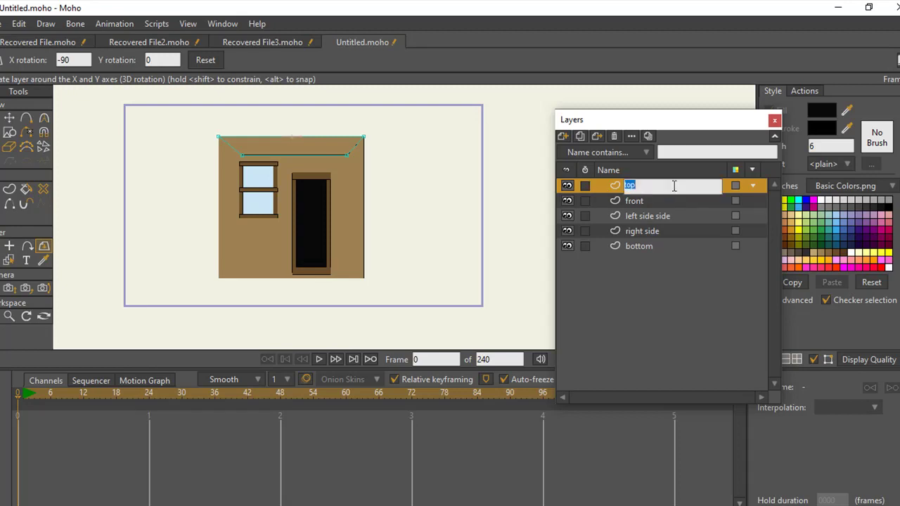
pyautogui.click(594, 190)
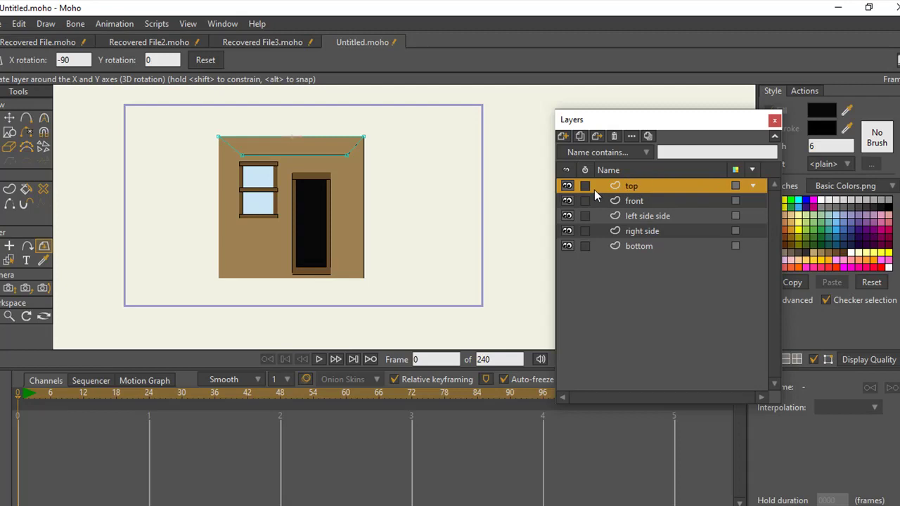
pyautogui.keyDown('shift'); pyautogui.click(652, 245); pyautogui.keyUp('shift')
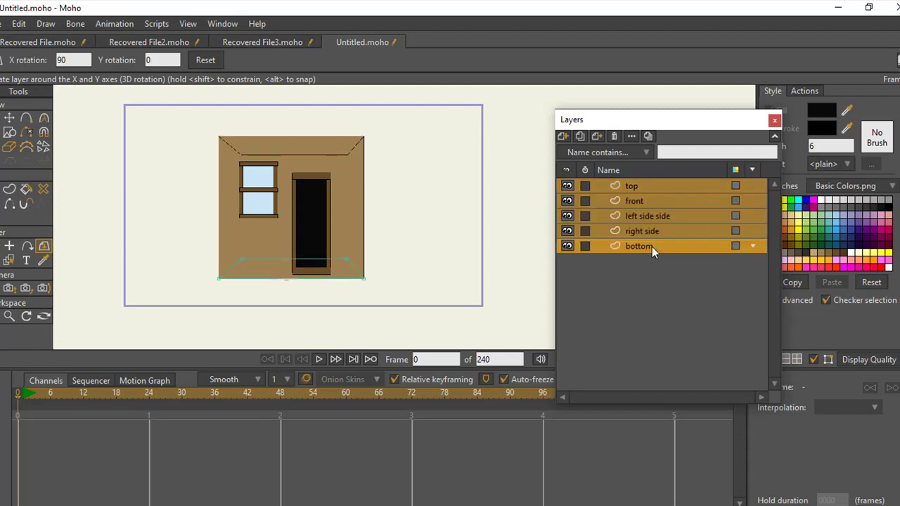
pyautogui.click(563, 136)
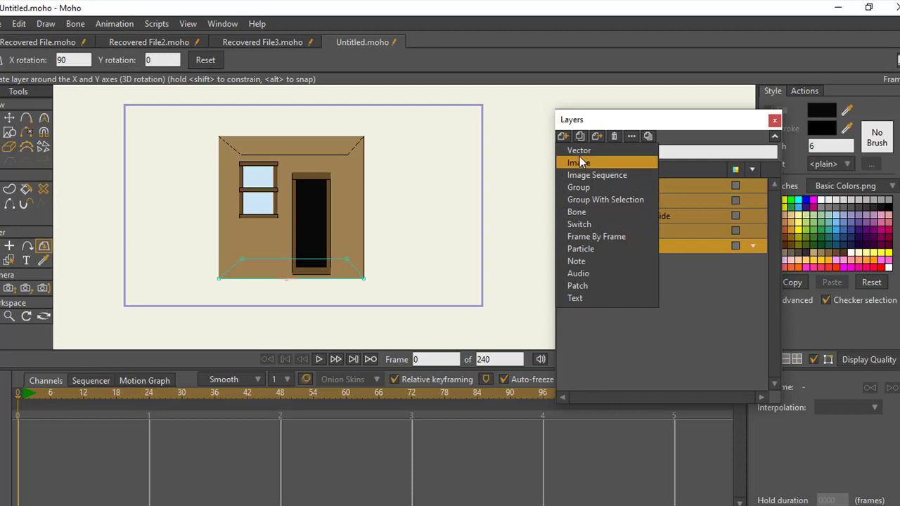
pyautogui.click(602, 199)
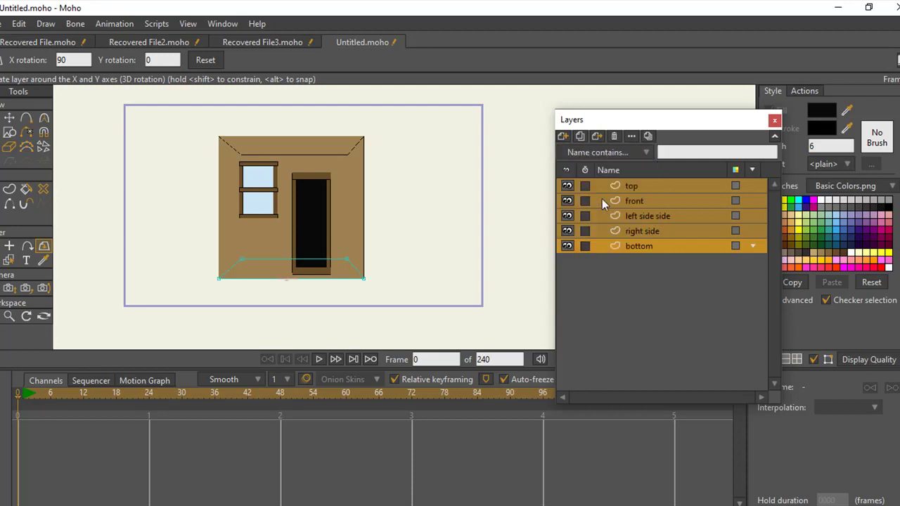
# - Rename the new group layer to "3d house"
pyautogui.doubleClick(621, 181)
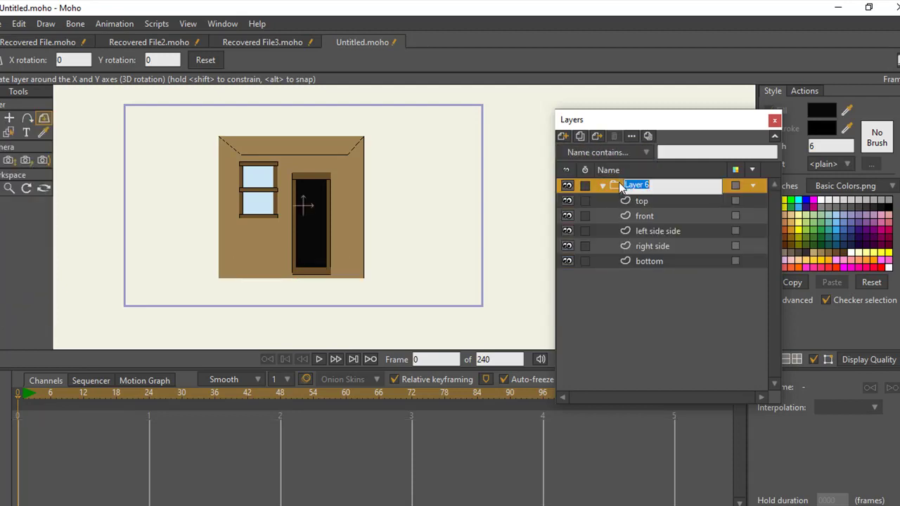
pyautogui.write('3d house')
pyautogui.press('Return')
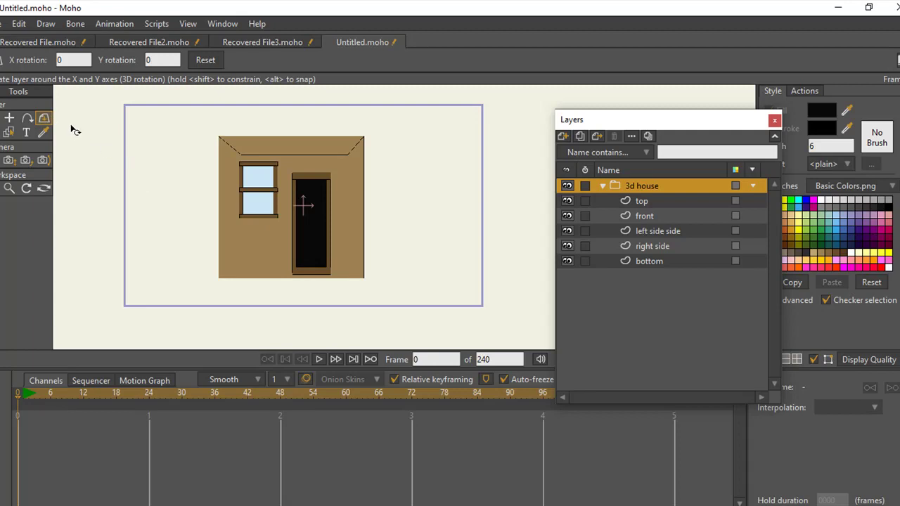
# - Rotate the 3d house group around its Y axis in both directions to inspect how the walls overlap
pyautogui.moveTo(209, 215); pyautogui.dragTo(168, 229)
pyautogui.moveTo(427, 218); pyautogui.dragTo(232, 155)
pyautogui.moveTo(200, 229); pyautogui.dragTo(257, 233)
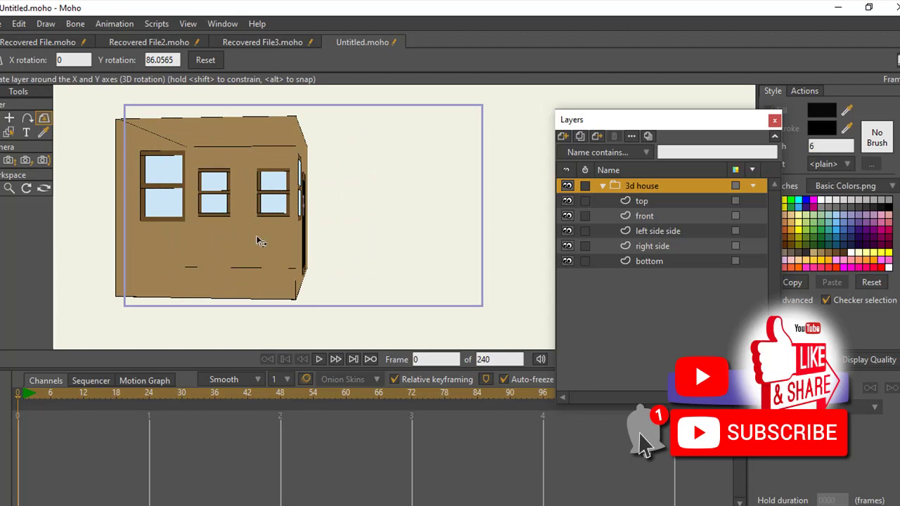
pyautogui.moveTo(306, 238); pyautogui.dragTo(92, 257)
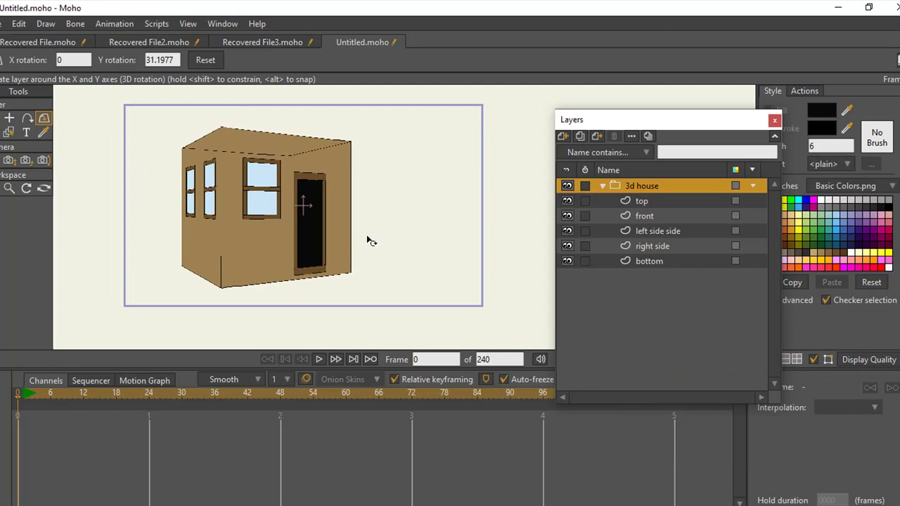
pyautogui.moveTo(368, 241); pyautogui.dragTo(180, 254)
pyautogui.moveTo(396, 260); pyautogui.dragTo(357, 244)
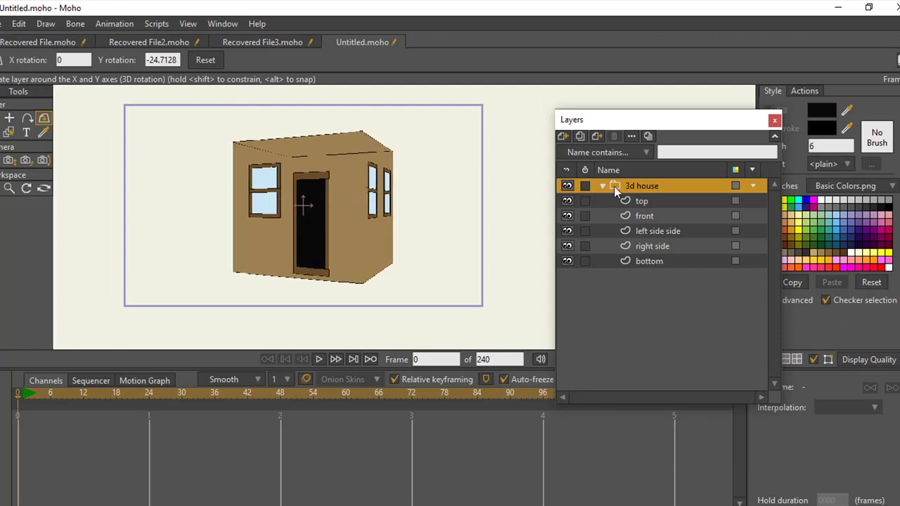
# - Enable Sort layers by depth in the 3d house group's layer settings, leaving Sort by true distance off
pyautogui.doubleClick(613, 186)
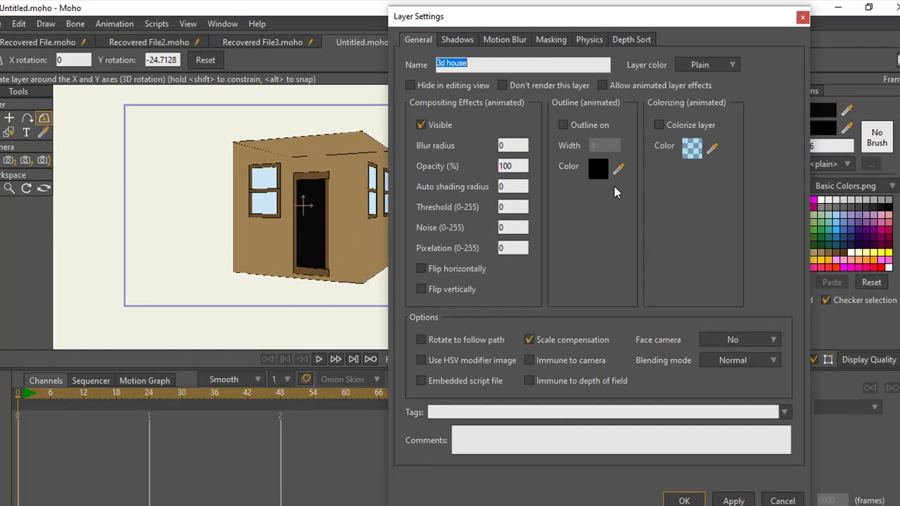
pyautogui.click(640, 40)
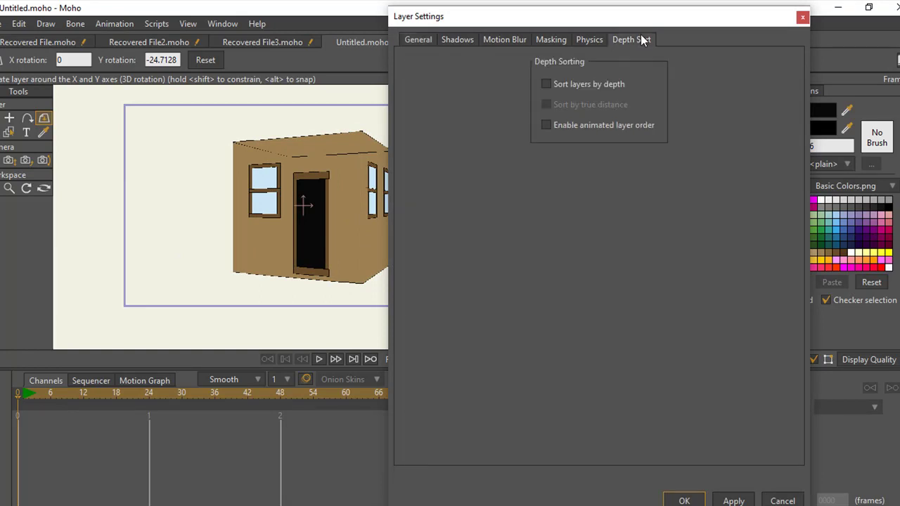
pyautogui.click(597, 125)
pyautogui.click(598, 125)
pyautogui.click(585, 84)
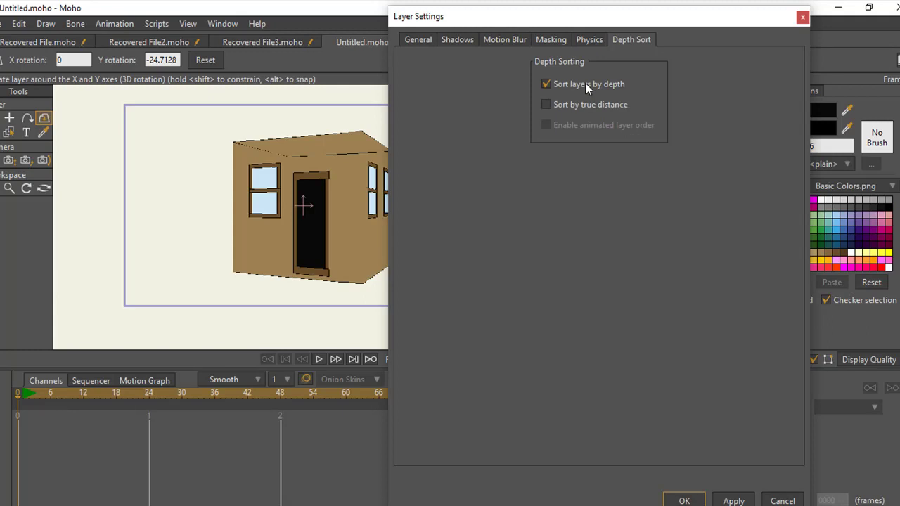
pyautogui.click(589, 81)
pyautogui.click(590, 82)
pyautogui.click(683, 499)
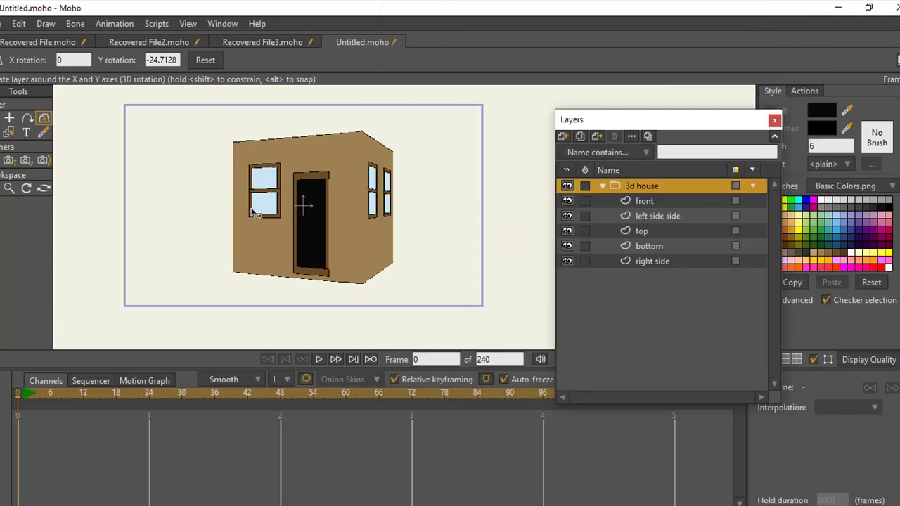
# - Rotate the depth-sorted house to both sides to check the wall order, ending at about -25 degrees in Y
pyautogui.moveTo(309, 211); pyautogui.dragTo(360, 231)
pyautogui.moveTo(199, 214); pyautogui.dragTo(137, 169)
pyautogui.moveTo(322, 165)
pyautogui.mouseDown()
pyautogui.moveTo(328, 185)
pyautogui.moveTo(302, 201)
pyautogui.moveTo(326, 221)
pyautogui.moveTo(331, 173)
pyautogui.moveTo(468, 56)
pyautogui.moveTo(393, 106)
pyautogui.moveTo(341, 187)
pyautogui.moveTo(328, 161)
pyautogui.moveTo(335, 165)
pyautogui.mouseUp()
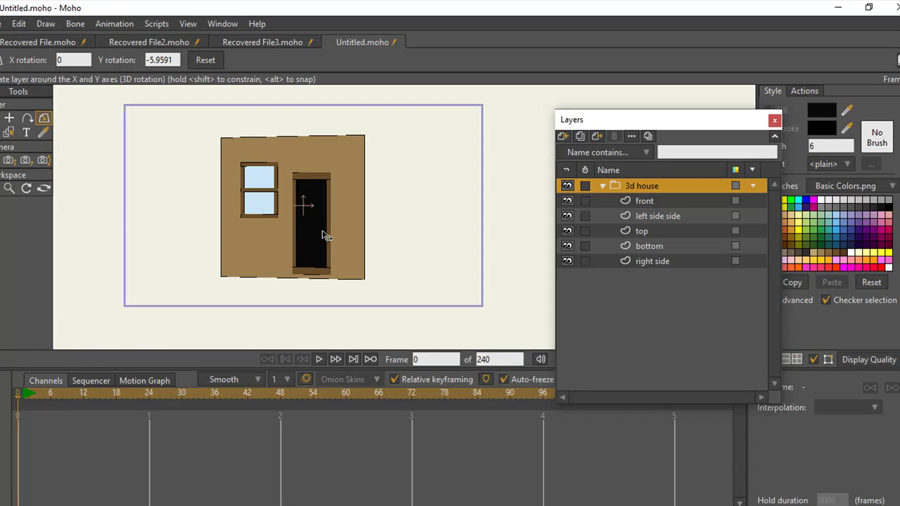
pyautogui.moveTo(293, 227); pyautogui.dragTo(456, 227)
pyautogui.moveTo(295, 227); pyautogui.dragTo(62, 169)
# - Try the group's origin at the lower corner between front and side wall and rotate the house around it
pyautogui.click(10, 118)
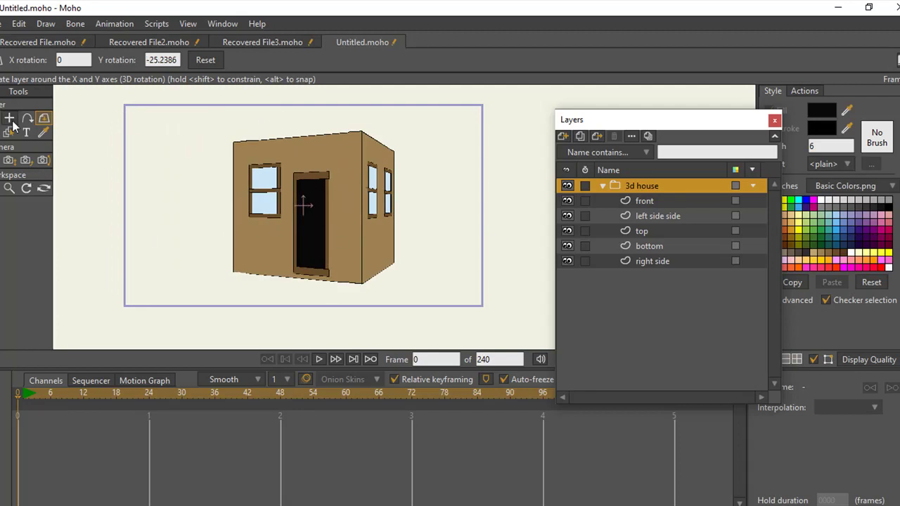
pyautogui.click(361, 284)
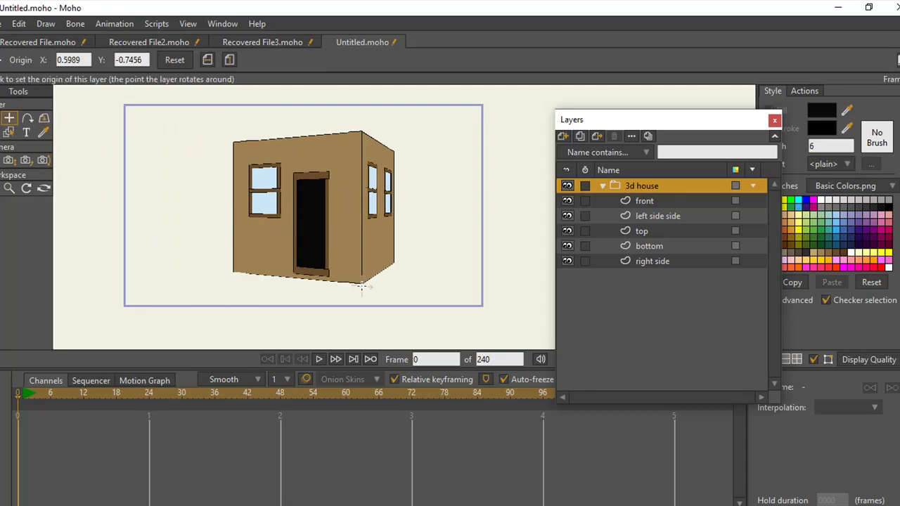
pyautogui.click(44, 118)
pyautogui.moveTo(274, 195); pyautogui.dragTo(357, 203)
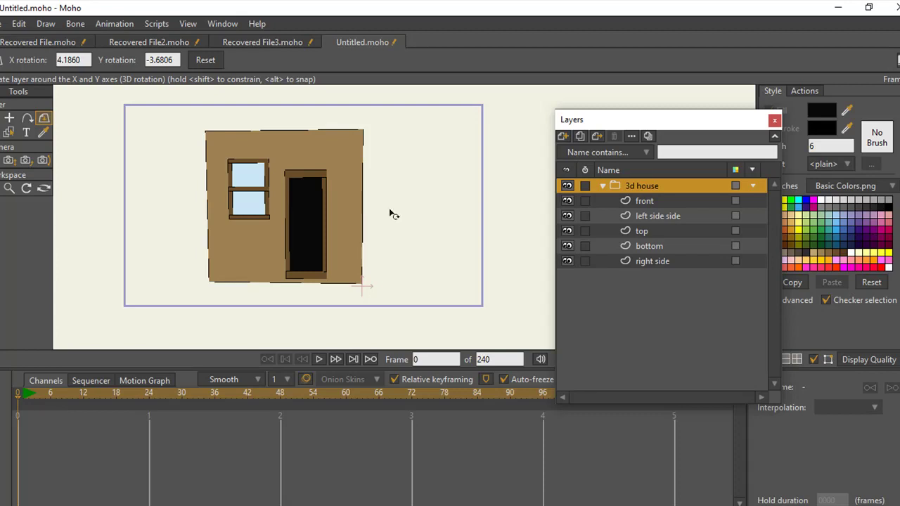
pyautogui.moveTo(297, 229)
pyautogui.mouseDown()
pyautogui.moveTo(354, 237)
pyautogui.moveTo(312, 229)
pyautogui.moveTo(303, 243)
pyautogui.mouseUp()
# - Set the group's origin near the centre of the front wall and rotate the house to about 47 degrees in Y
pyautogui.click(9, 118)
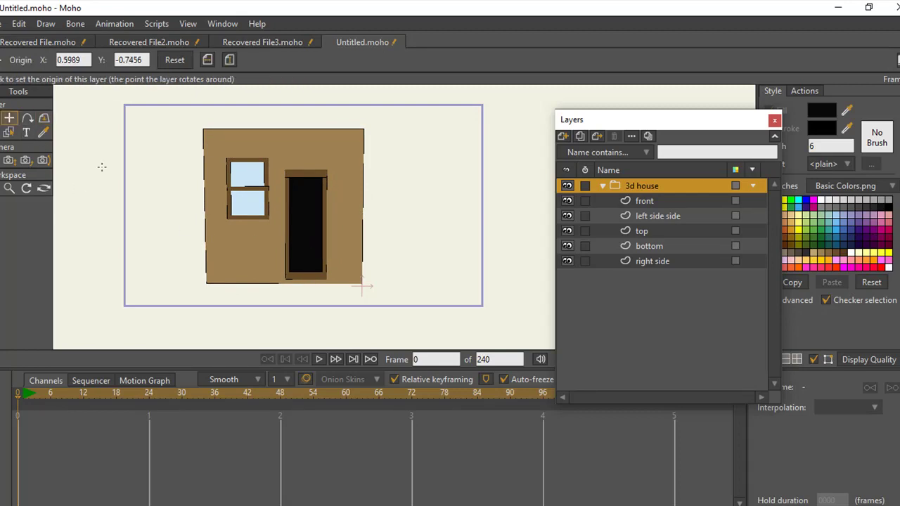
pyautogui.click(294, 208)
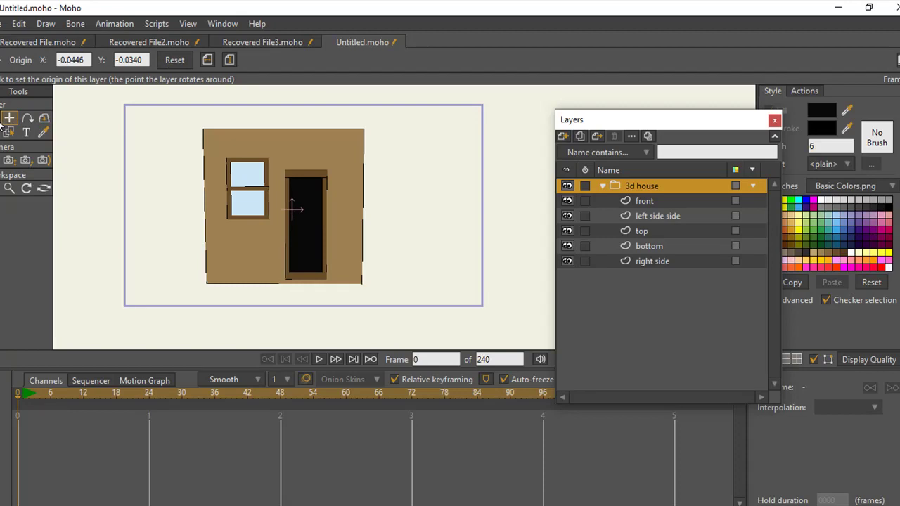
pyautogui.click(44, 118)
pyautogui.moveTo(231, 229); pyautogui.dragTo(426, 231)
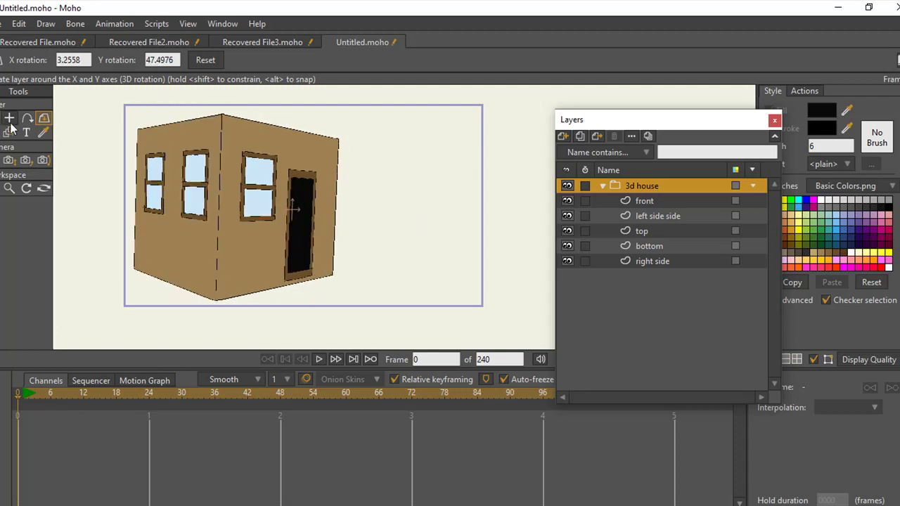
# - Zoom the camera out to a vertical field of view of about 71 degrees and rotate the house to about 40 degrees in Y
pyautogui.click(9, 159)
pyautogui.moveTo(235, 225); pyautogui.dragTo(121, 151)
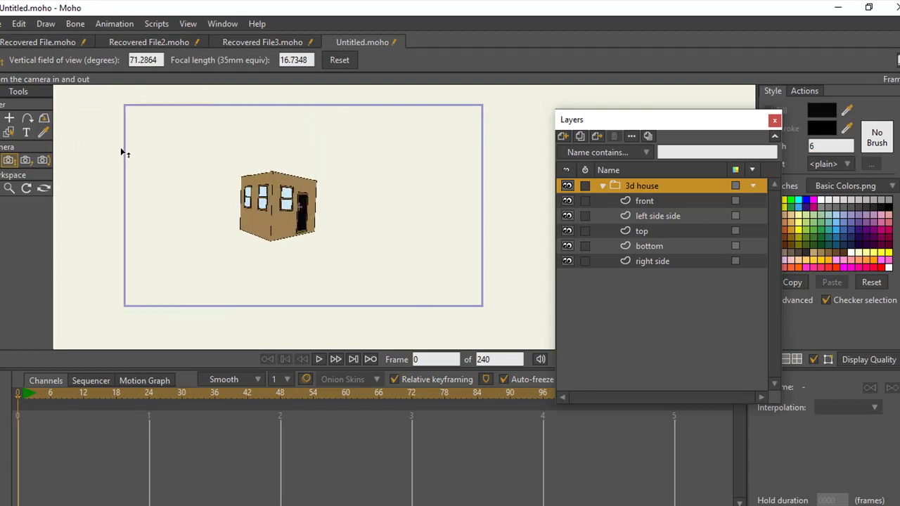
pyautogui.click(43, 118)
pyautogui.moveTo(309, 219); pyautogui.dragTo(268, 235)
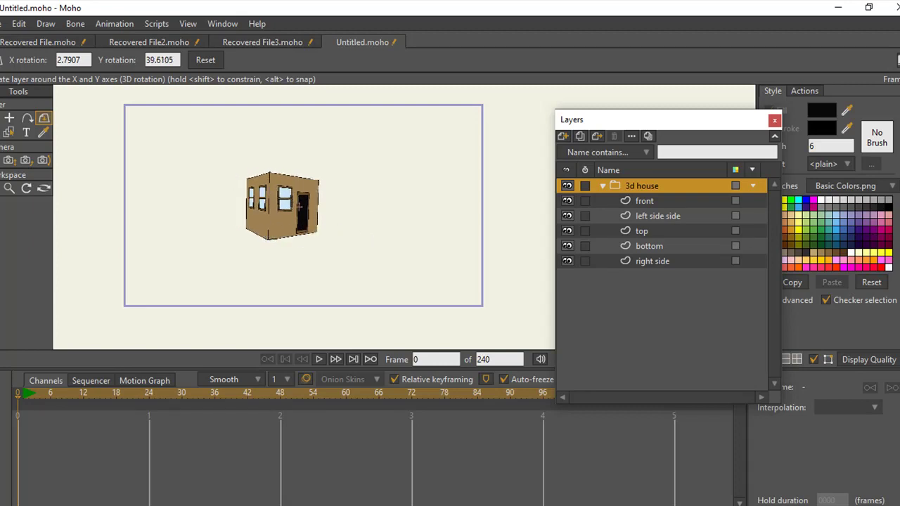
# - Collapse the 3d house group and rotate the house to about -30 degrees in Y
pyautogui.click(603, 185)
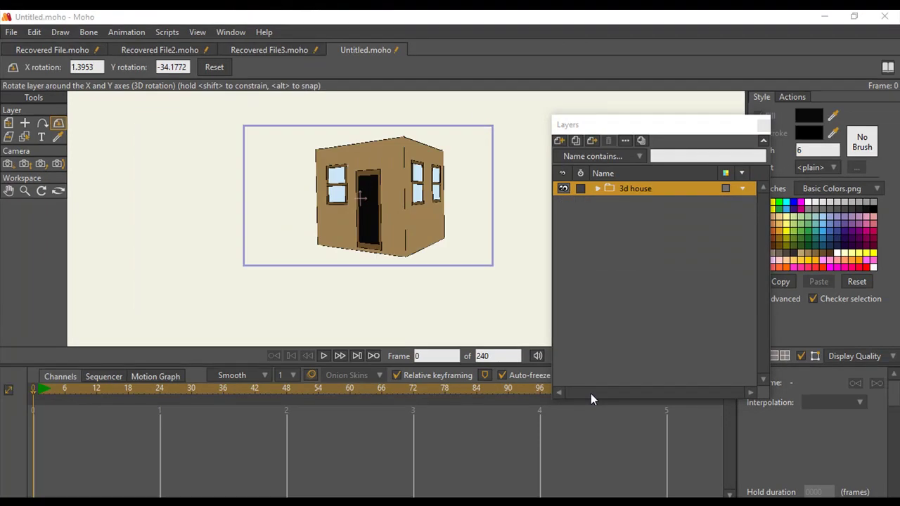
pyautogui.moveTo(330, 218); pyautogui.dragTo(472, 225)
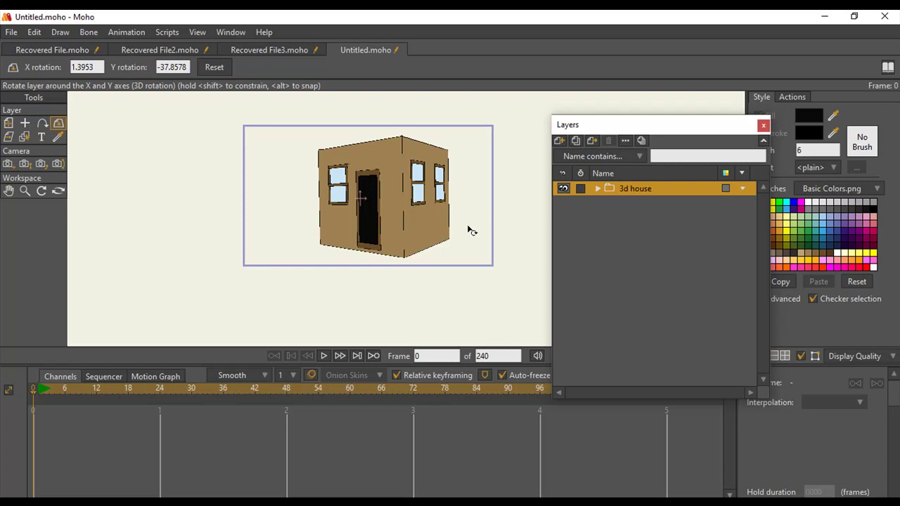
pyautogui.moveTo(466, 231); pyautogui.dragTo(545, 212)
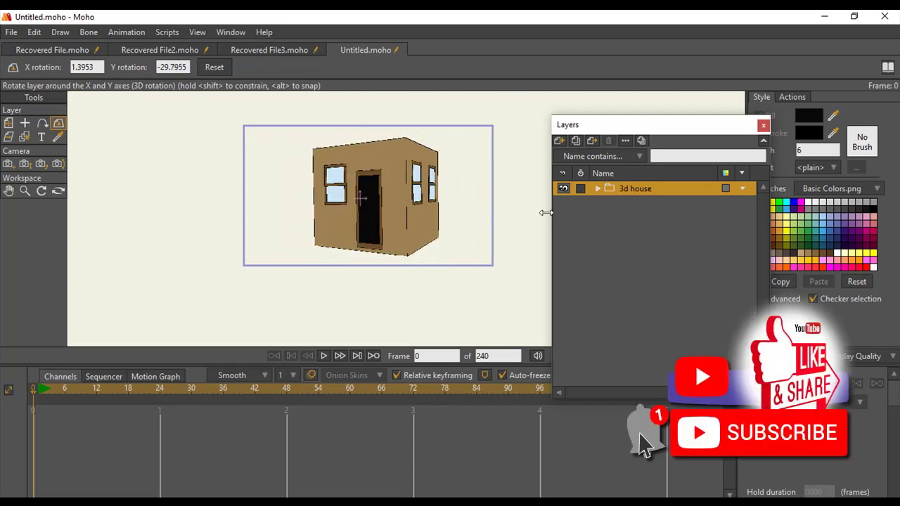